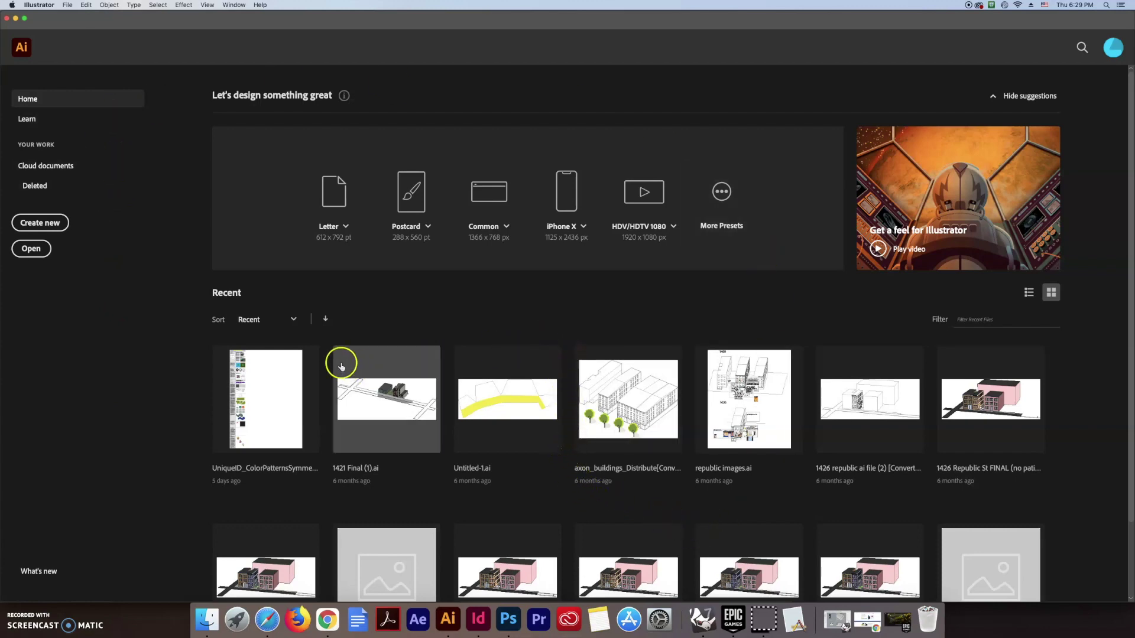
Step: Create a new landscape Letter document, 11 x 8.5 in, with one artboard and CMYK color
scroll(330, 409, "down", 3)
scroll(340, 410, "up", 3)
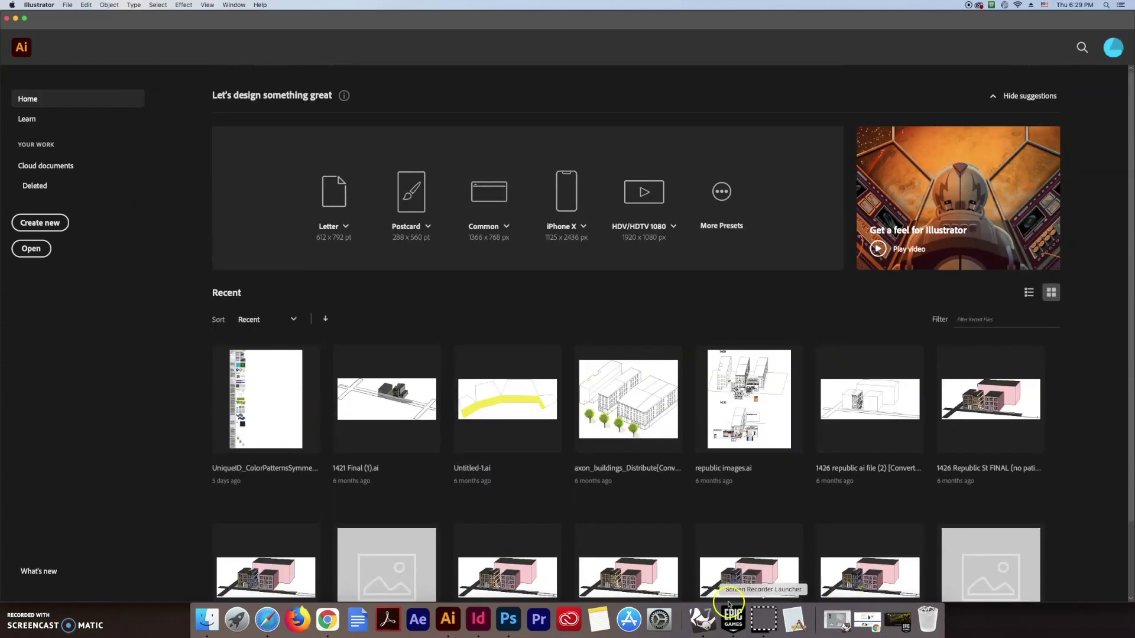
left_click(52, 226)
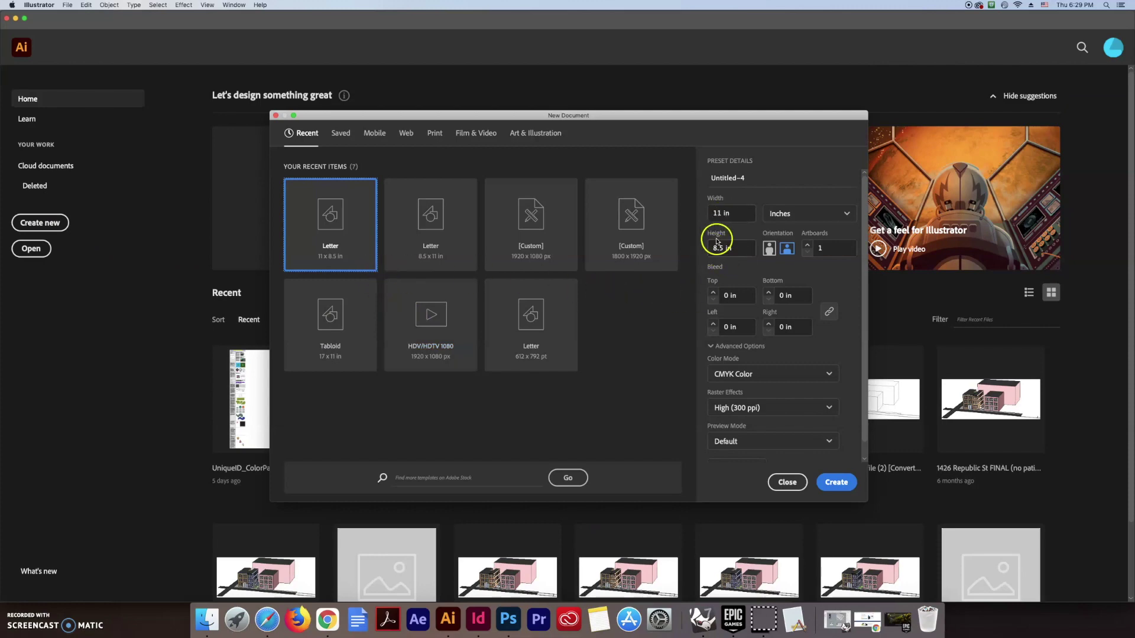
left_click(836, 482)
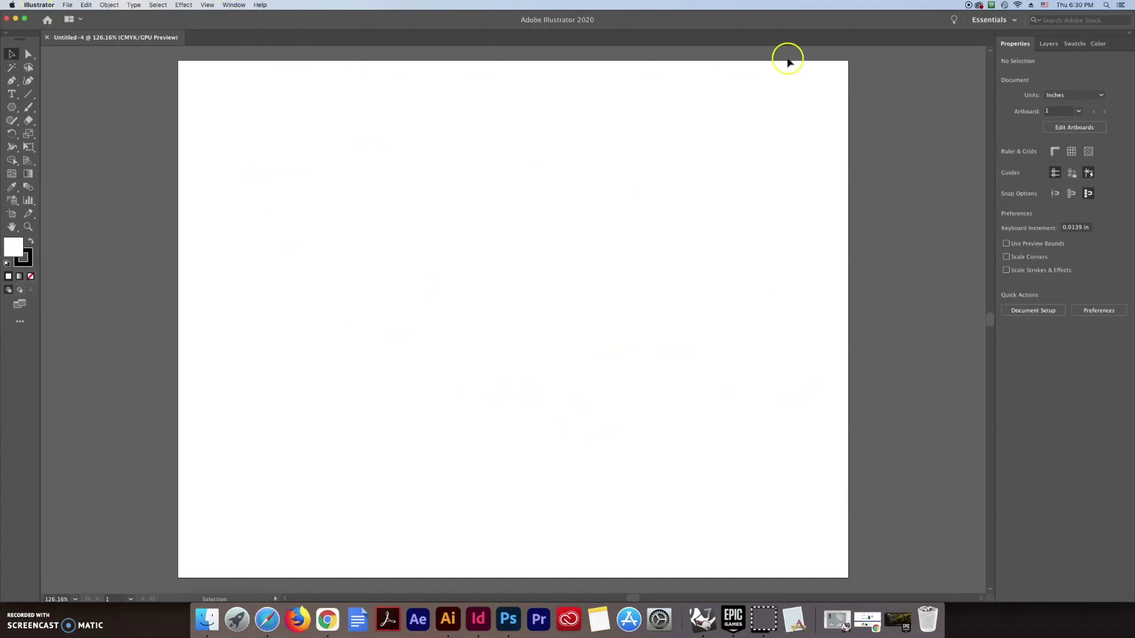
scroll(235, 153, "down", 1)
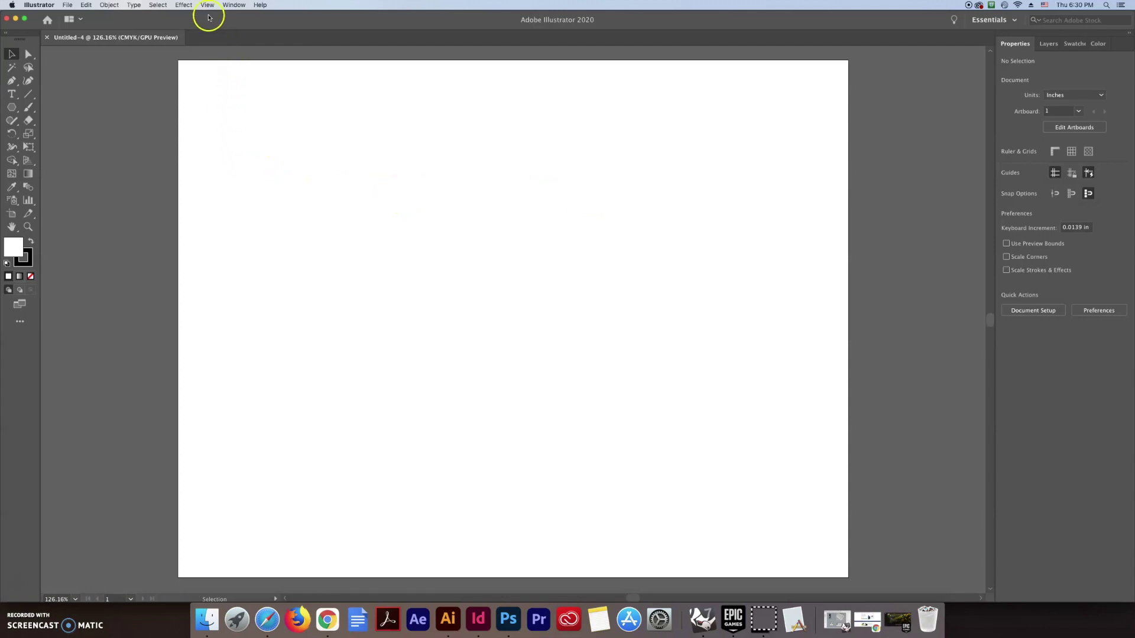
Step: Show the grid and the rulers in the document window
left_click(207, 6)
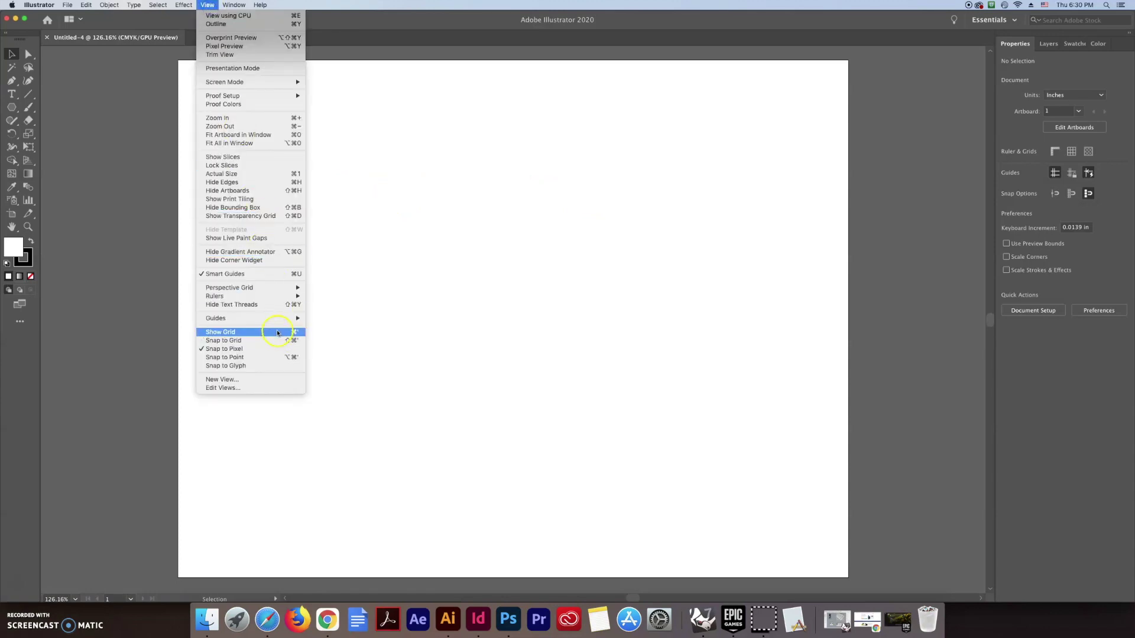
left_click(277, 333)
left_click(207, 6)
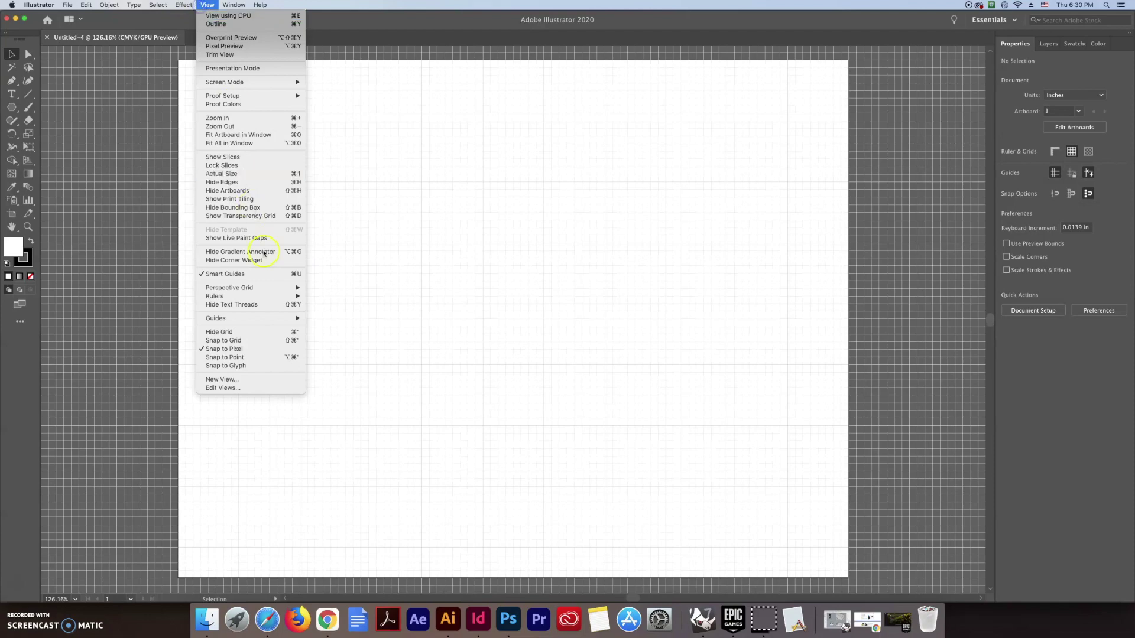
mouse_move(249, 296)
left_click(319, 299)
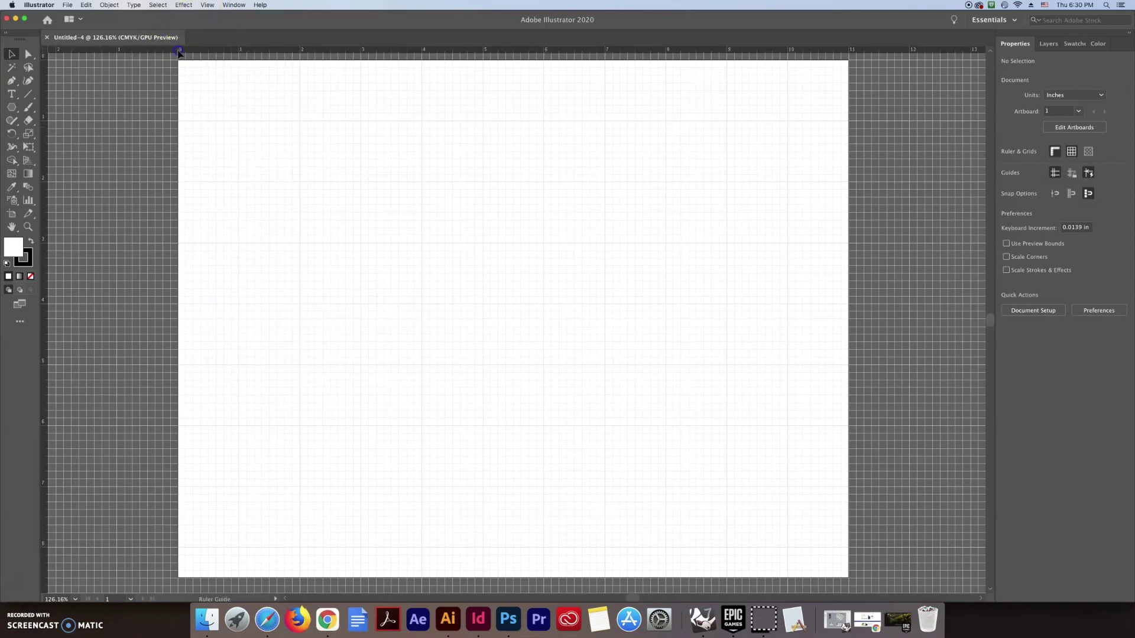
Step: Place horizontal guides at about 1 in and 7 in and vertical guides at about 1 in and 10 in
left_click_drag(183, 122, 183, 122)
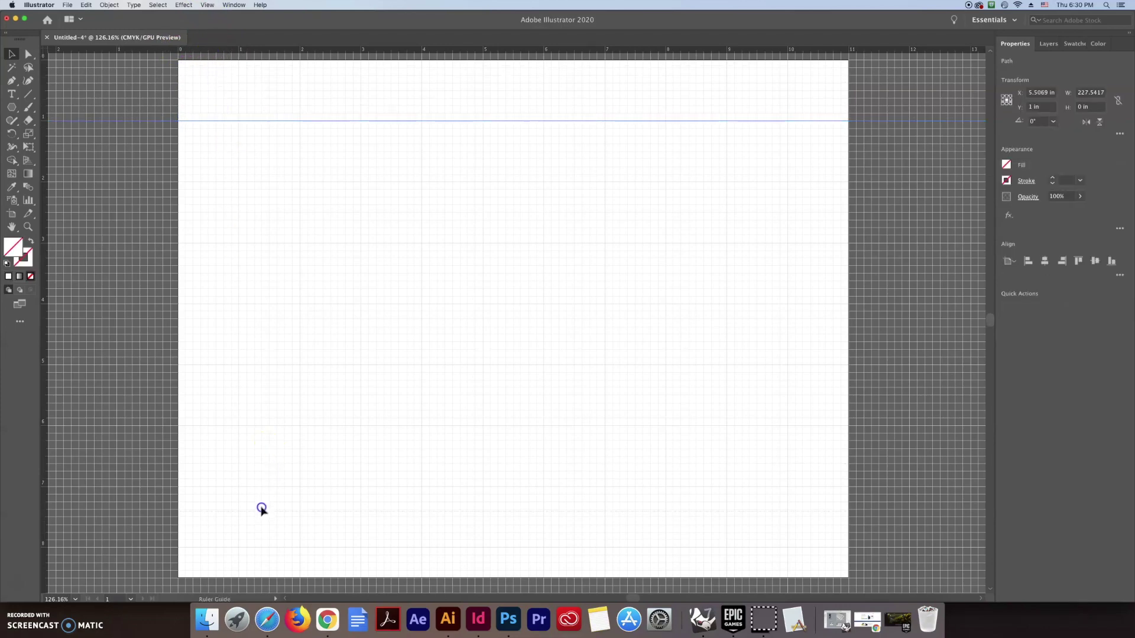
left_click_drag(264, 489, 265, 488)
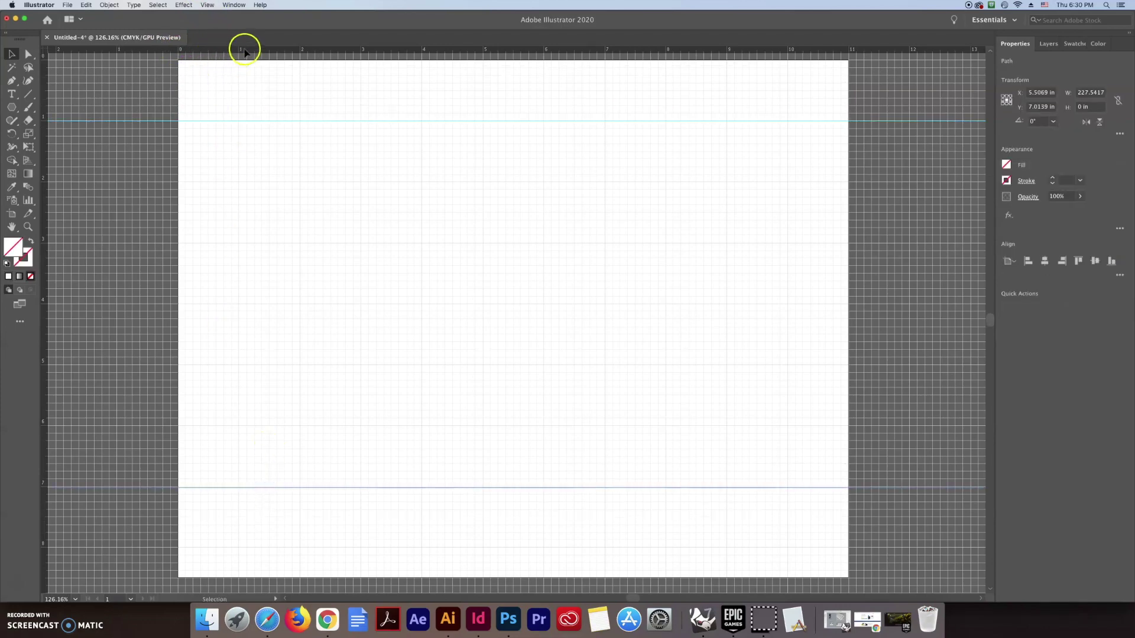
left_click_drag(45, 149, 238, 169)
left_click(502, 316)
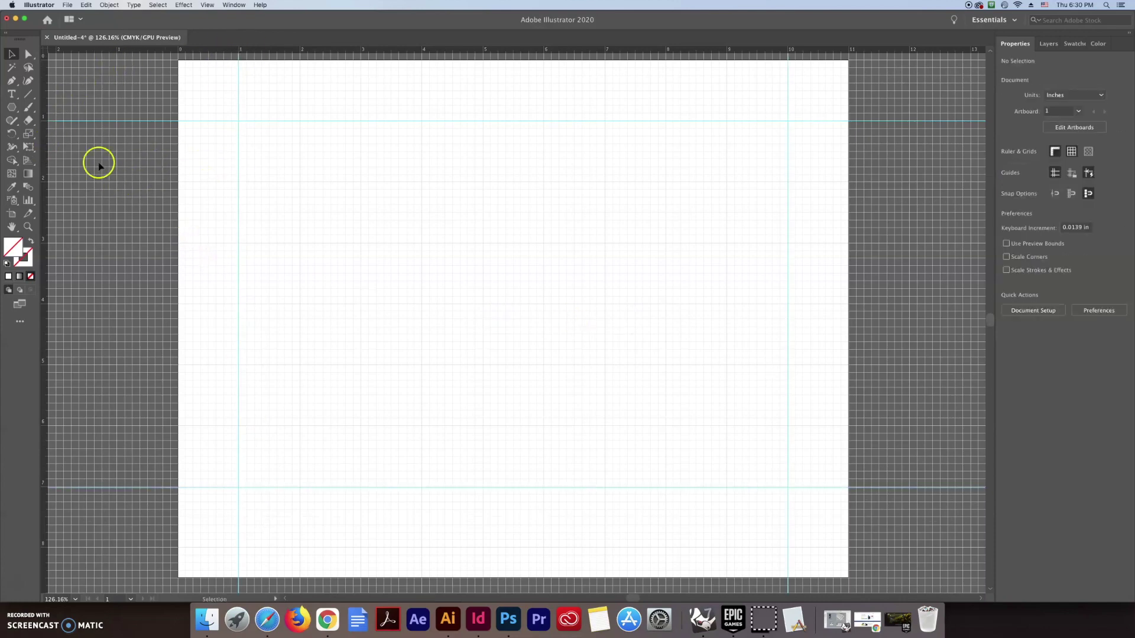
Step: Draw a rectangle about 3 in wide and 2 in high with its upper-left corner at about 3 in, 2 in
left_click(12, 112)
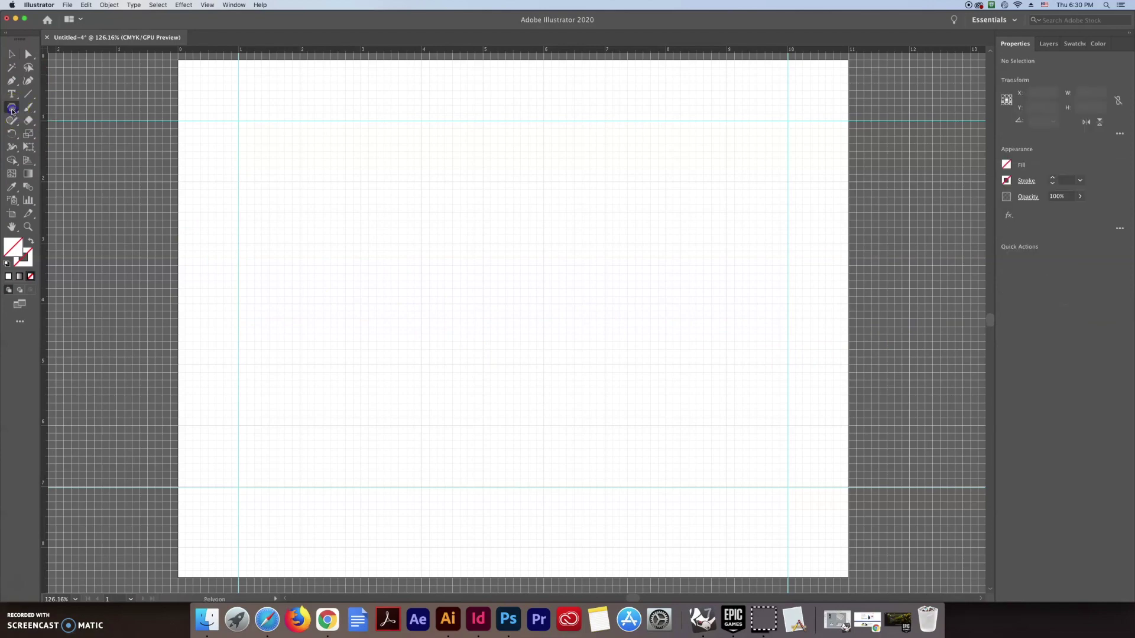
left_click(47, 113)
left_click(12, 108)
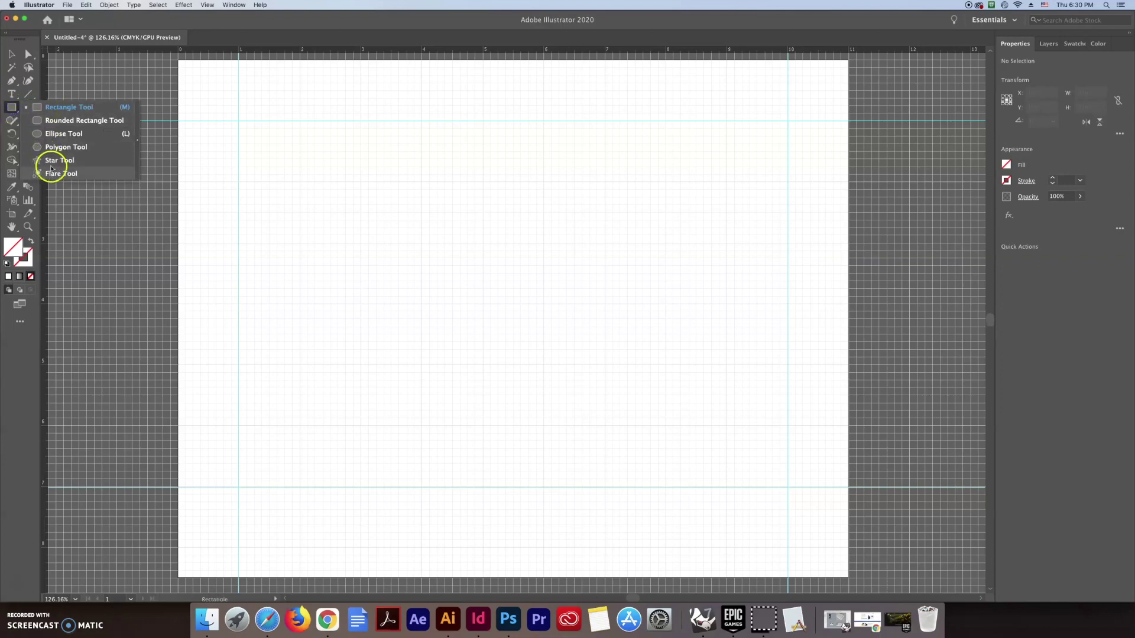
left_click(62, 111)
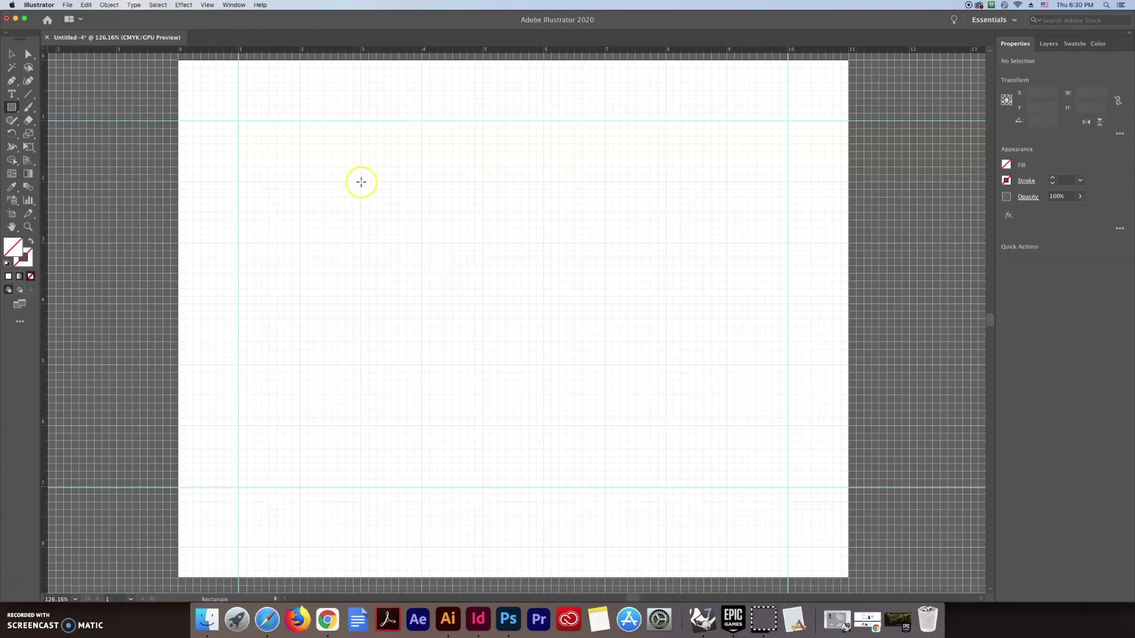
mouse_move(361, 182)
left_mouse_down()
mouse_move(484, 288)
mouse_move(528, 311)
mouse_move(544, 304)
left_mouse_up()
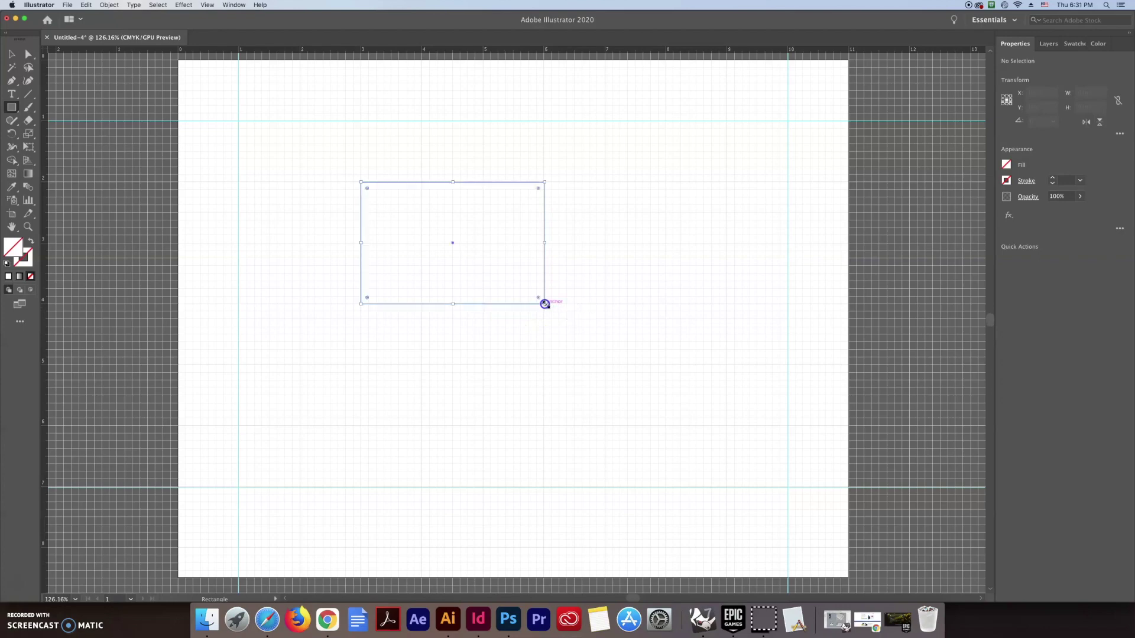
left_click(606, 243)
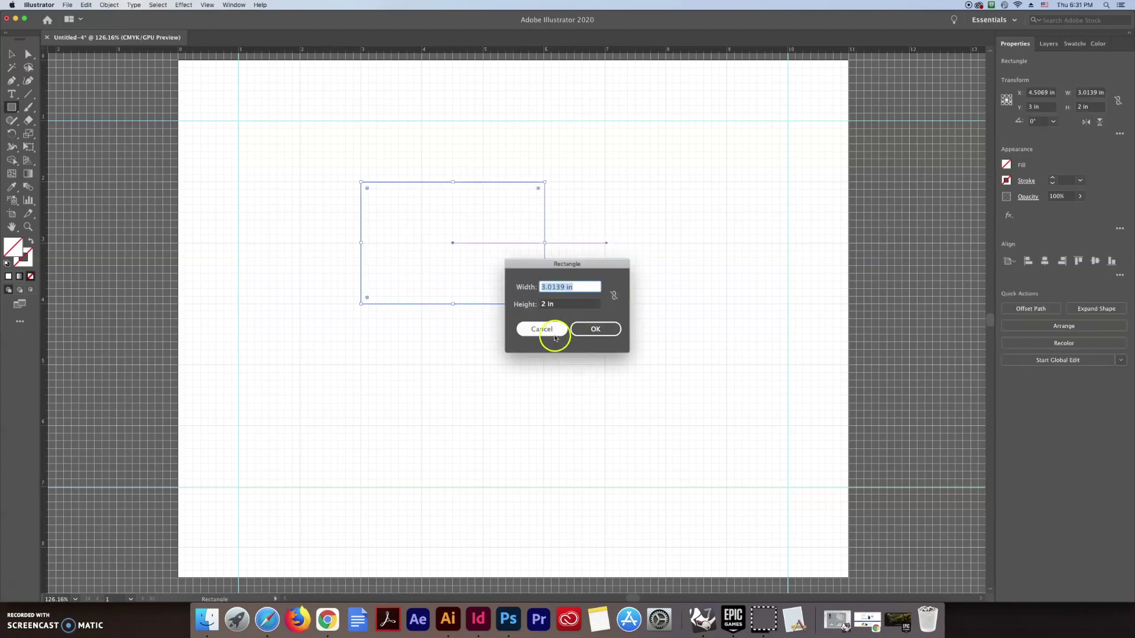
left_click(550, 329)
left_click(13, 56)
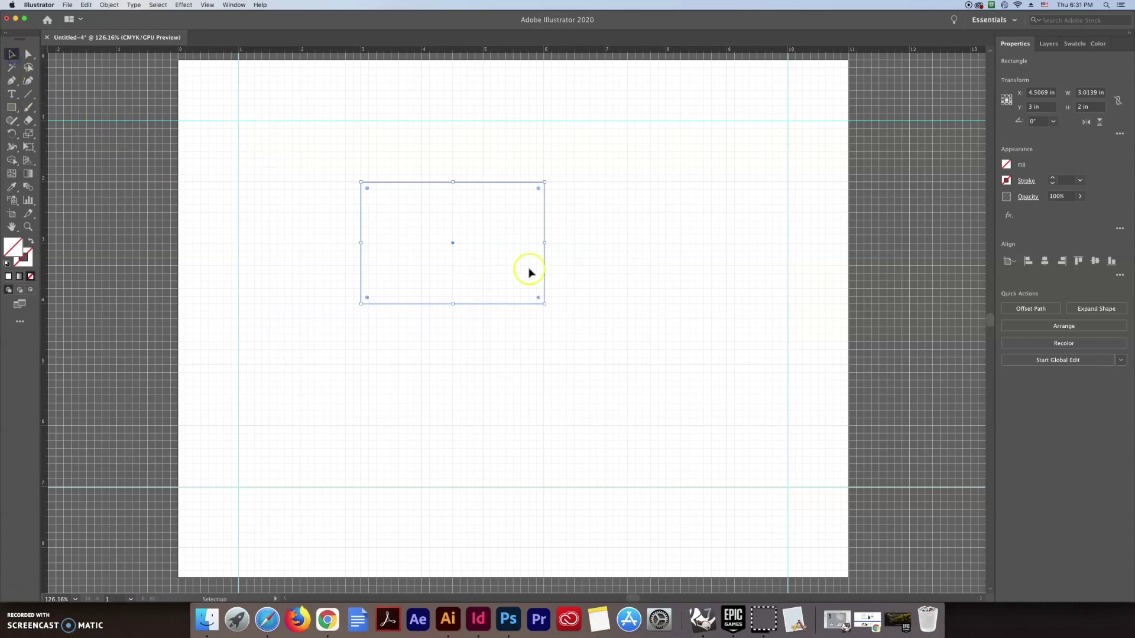
Step: Fill the rectangle with the magenta swatch
left_click(1006, 165)
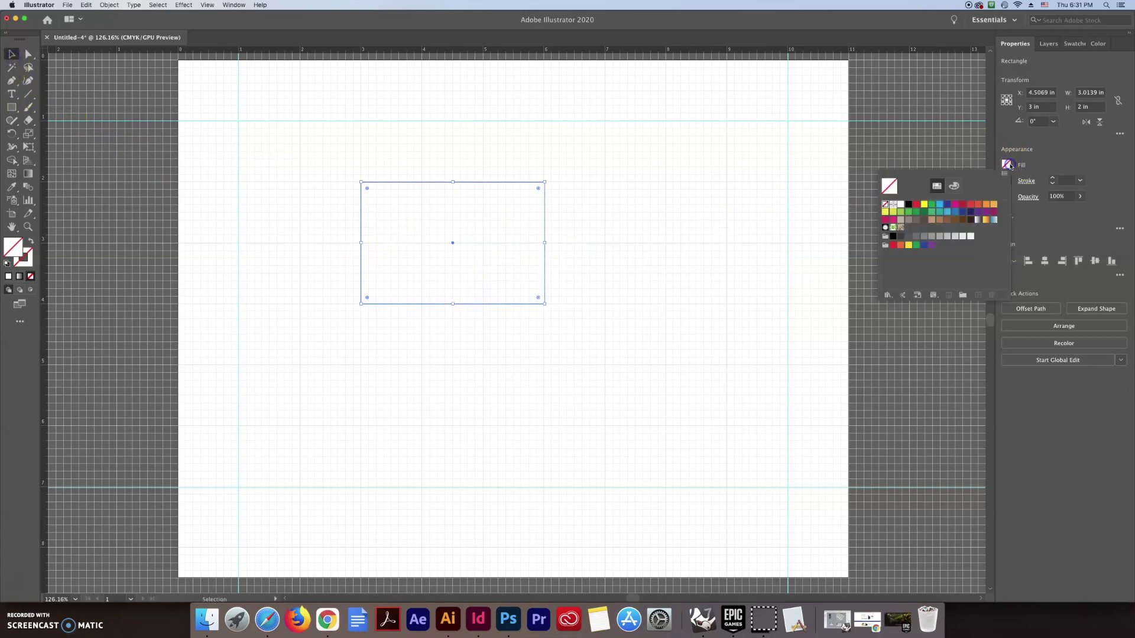
left_click(955, 204)
left_click(1044, 159)
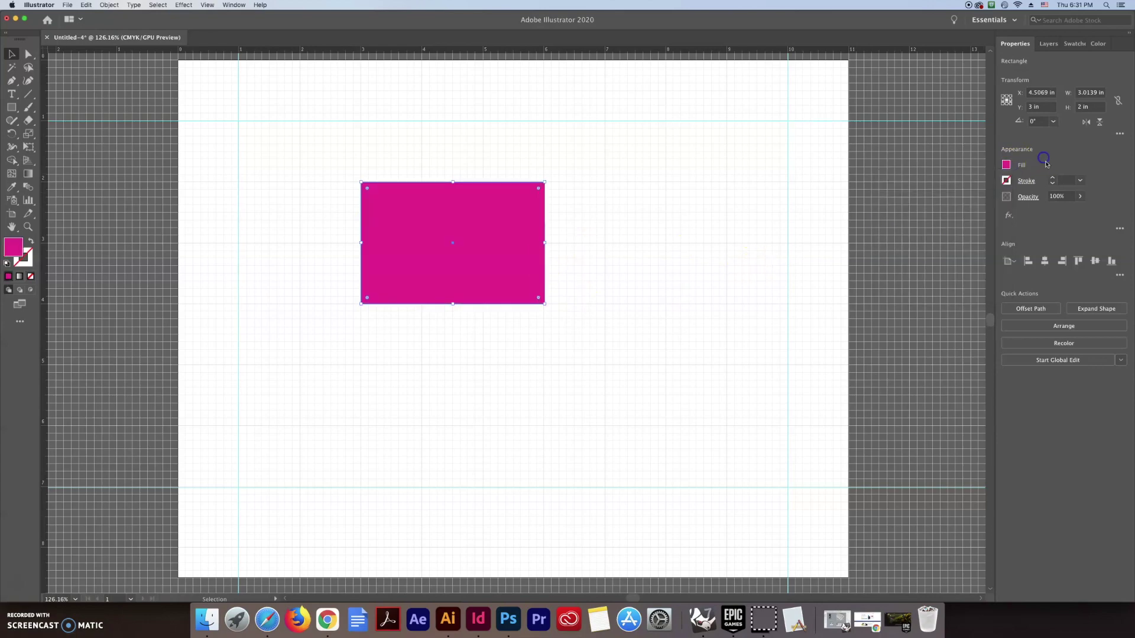
Step: Give the rectangle a 1 pt black stroke
left_click(1053, 178)
left_click(1052, 178)
left_click(1053, 178)
left_click(1053, 177)
left_click(1053, 185)
left_click(1053, 185)
left_click(1053, 185)
left_click(1052, 185)
left_click(1053, 185)
Step: Move the rectangle toward the artboard's upper-left area and paste a copy of it to its right
left_click_drag(449, 270, 363, 234)
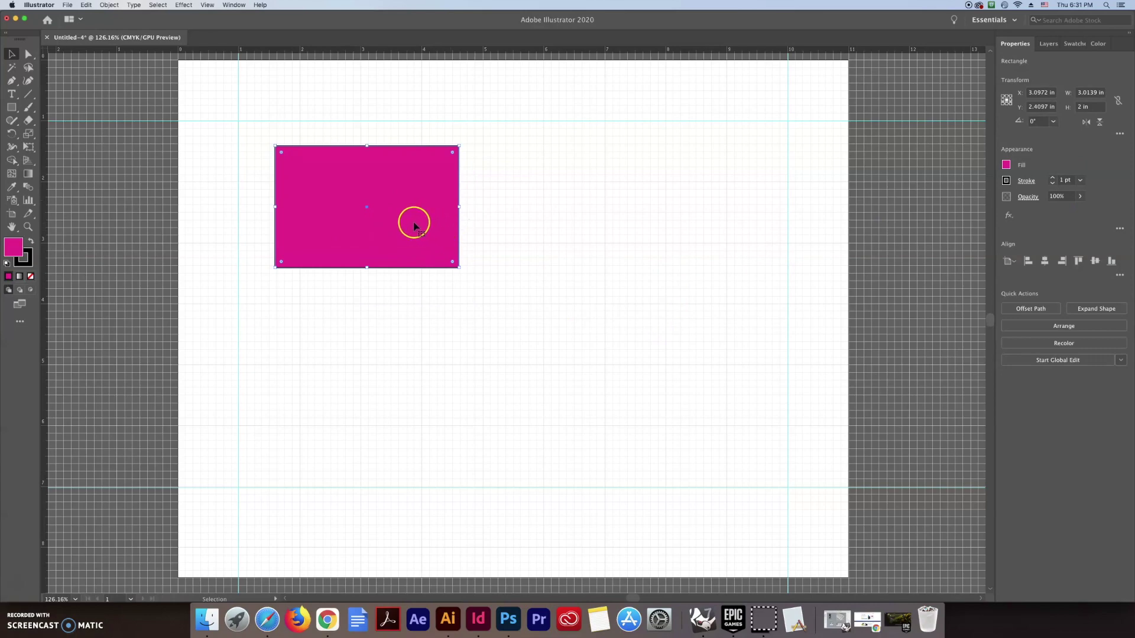
key("super+c")
key("super+v")
left_click_drag(555, 286, 626, 181)
key("v")
left_click(395, 236)
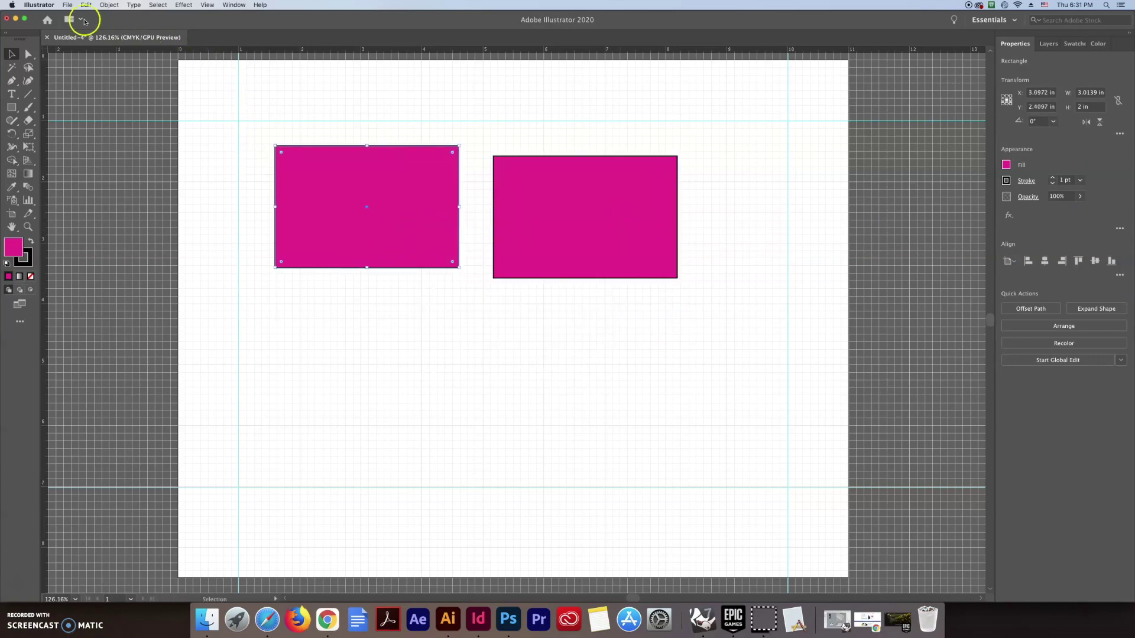
Step: Paste another copy of the left rectangle, position it below the other two, and delete it
left_click(86, 7)
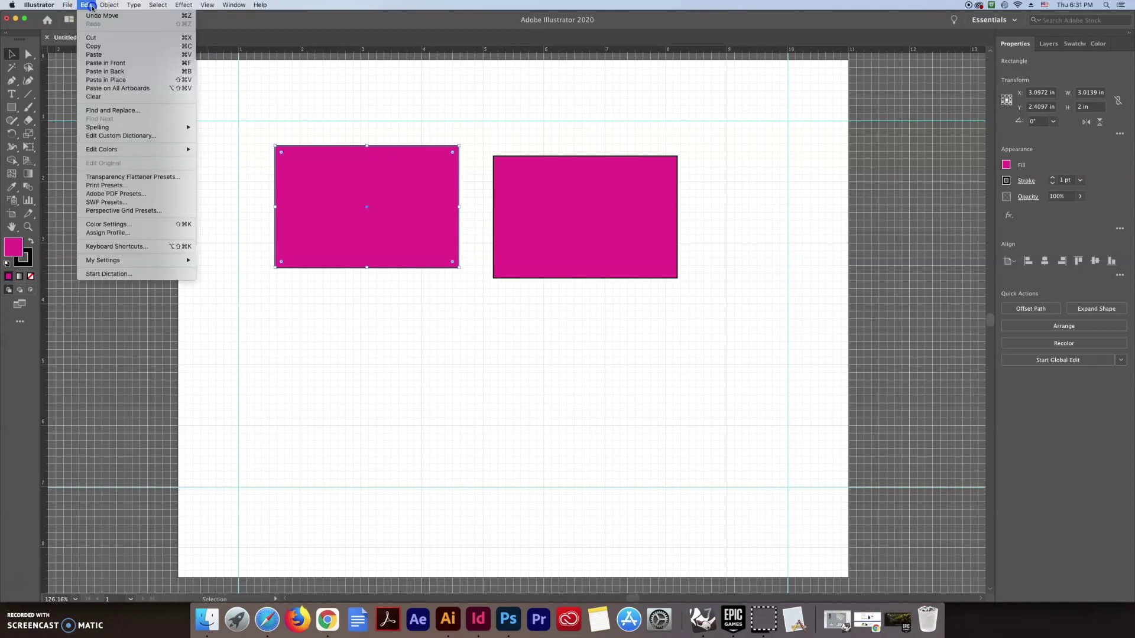
left_click(104, 49)
key("super+v")
left_click_drag(504, 314, 356, 332)
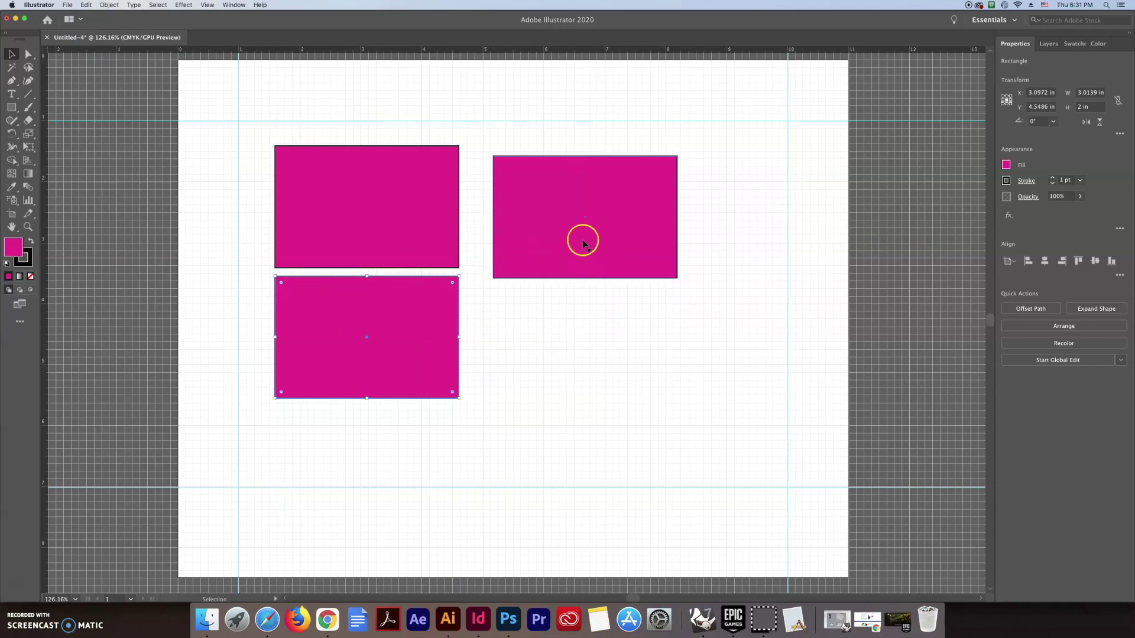
left_click_drag(400, 332, 514, 344)
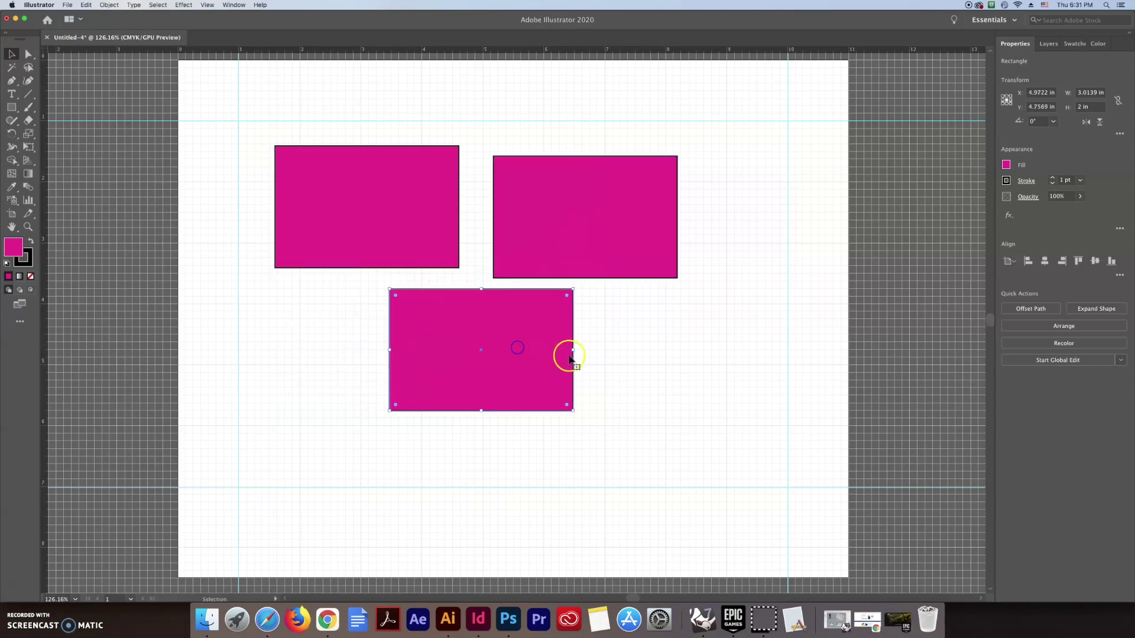
key("Delete")
Step: Move the right rectangle level with the left one, leaving a narrow gap between them
left_click_drag(602, 213, 586, 203)
left_click(431, 312)
left_click(415, 228)
left_click(530, 217)
left_click(430, 235)
left_click(529, 251)
left_click(431, 160)
left_click(591, 251)
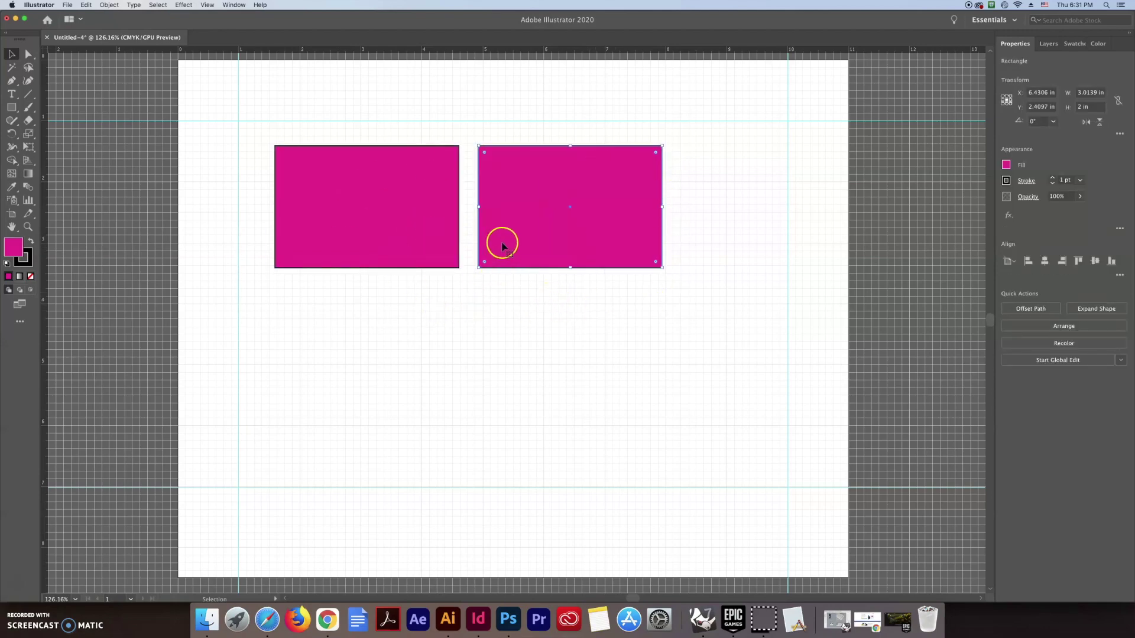
Step: Group the two rectangles and move the group to about X 5.08 in, Y 2.19 in
left_click(364, 208, "shift")
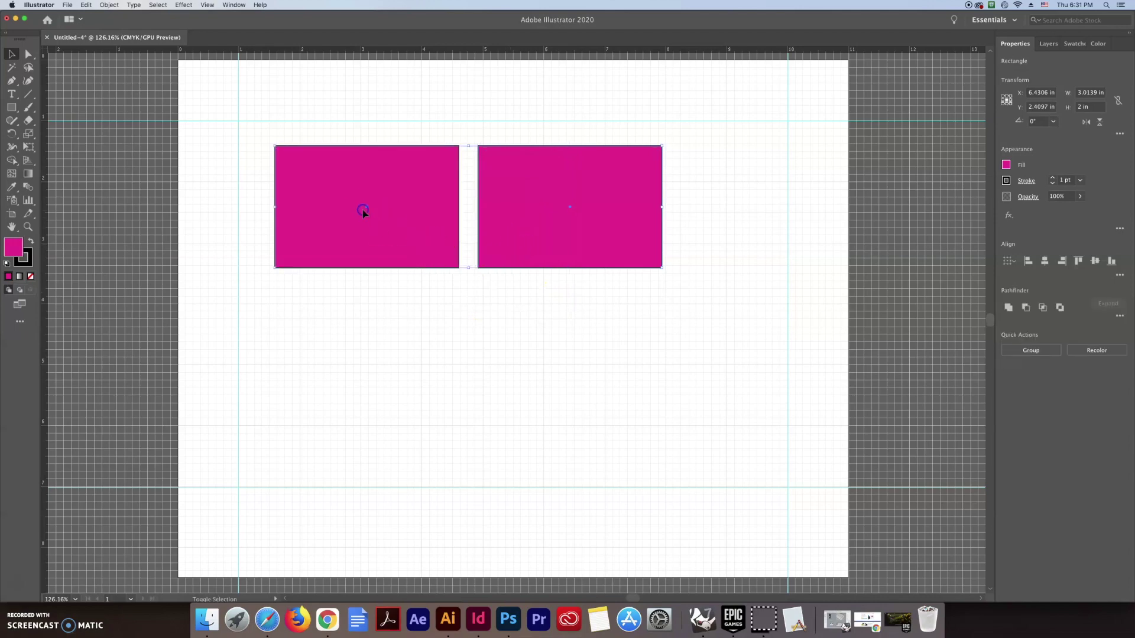
right_click(526, 212)
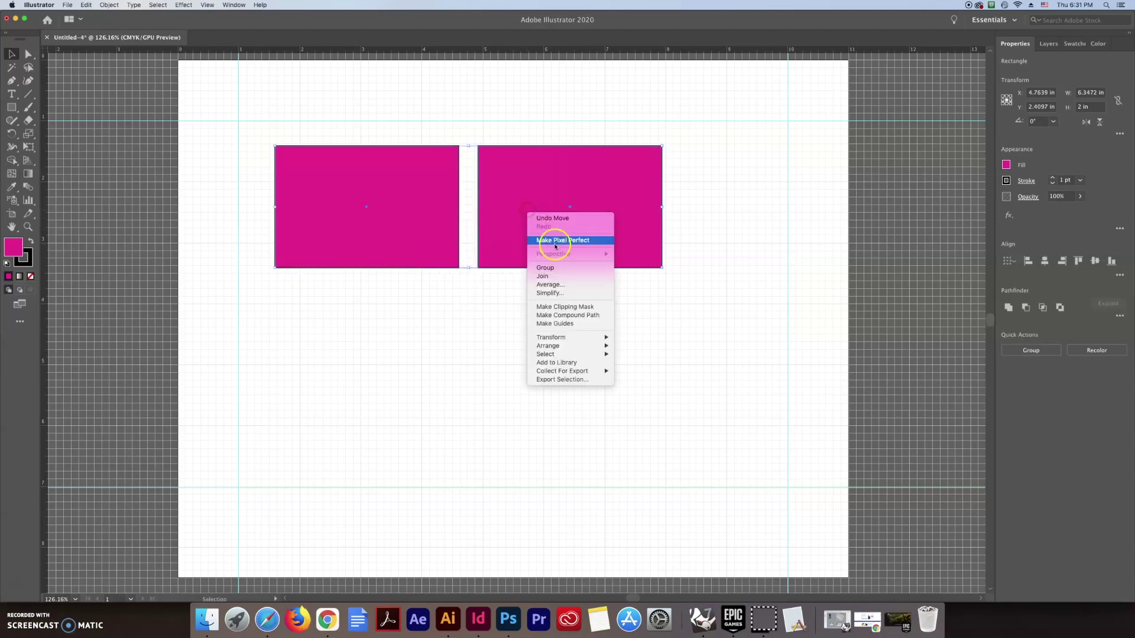
left_click(579, 271)
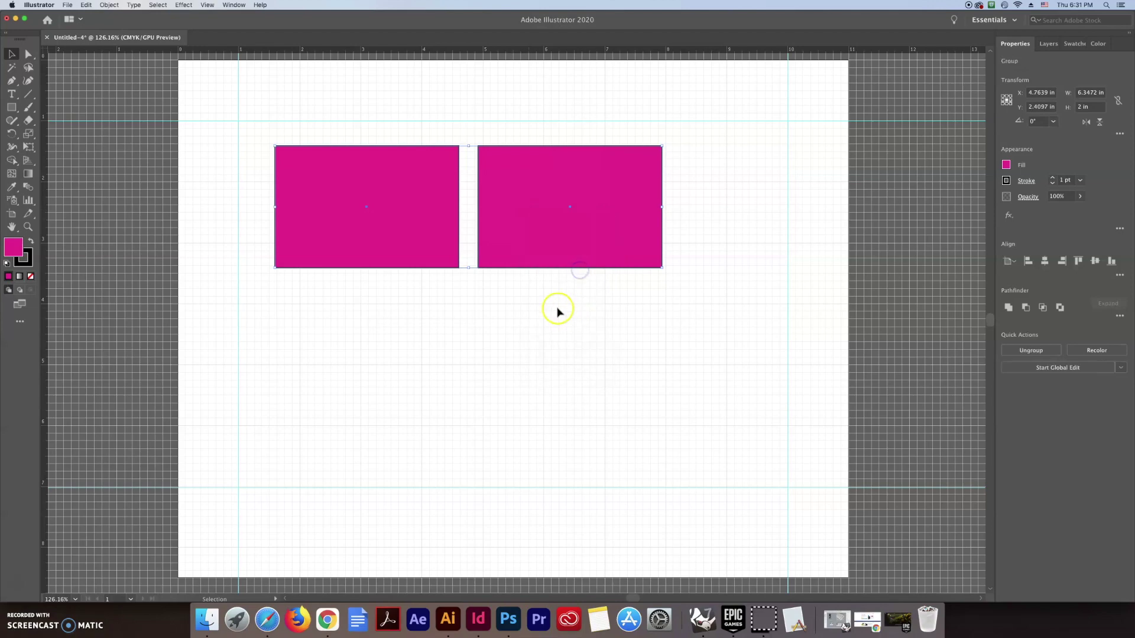
left_click_drag(504, 238, 550, 335)
left_click_drag(597, 329, 570, 221)
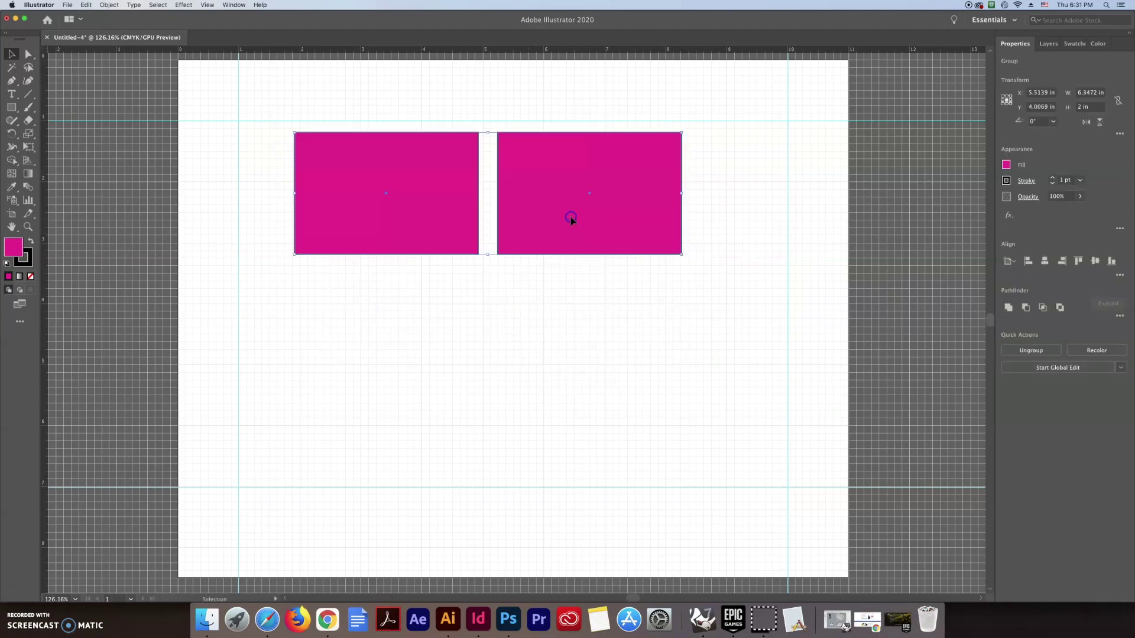
Step: Change the fill of the grouped rectangles to light blue and deselect them
left_click(1007, 166)
left_click(939, 203)
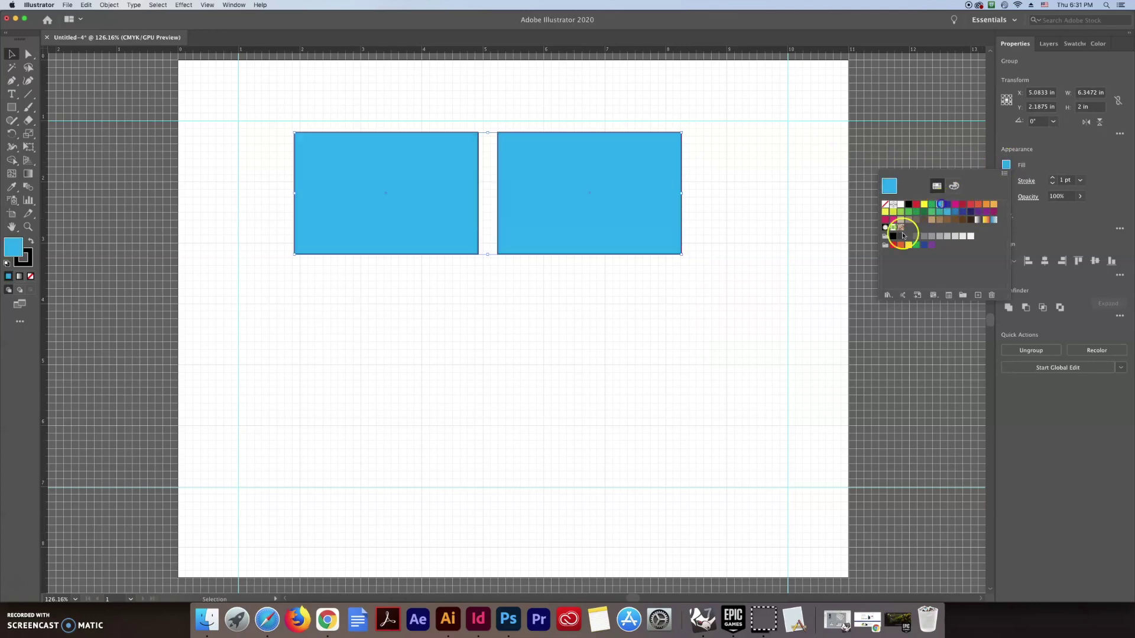
left_click(646, 324)
left_click(612, 321)
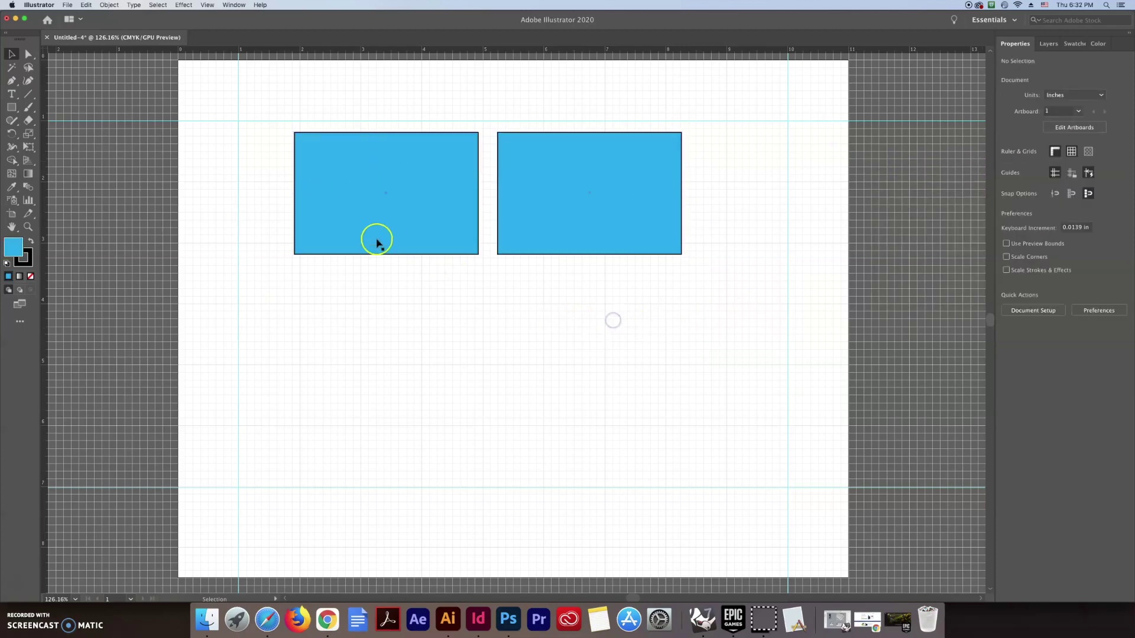
Step: Draw a five-pointed star about 1.8 in wide and place it below the gap between the two rectangles
left_click(7, 107)
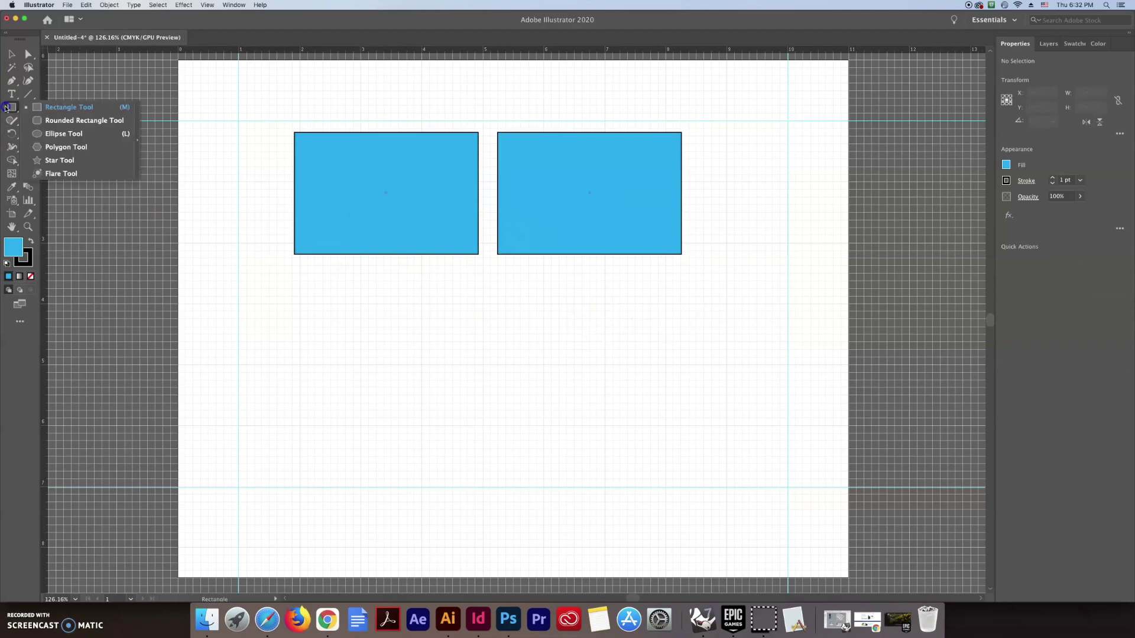
left_click(56, 160)
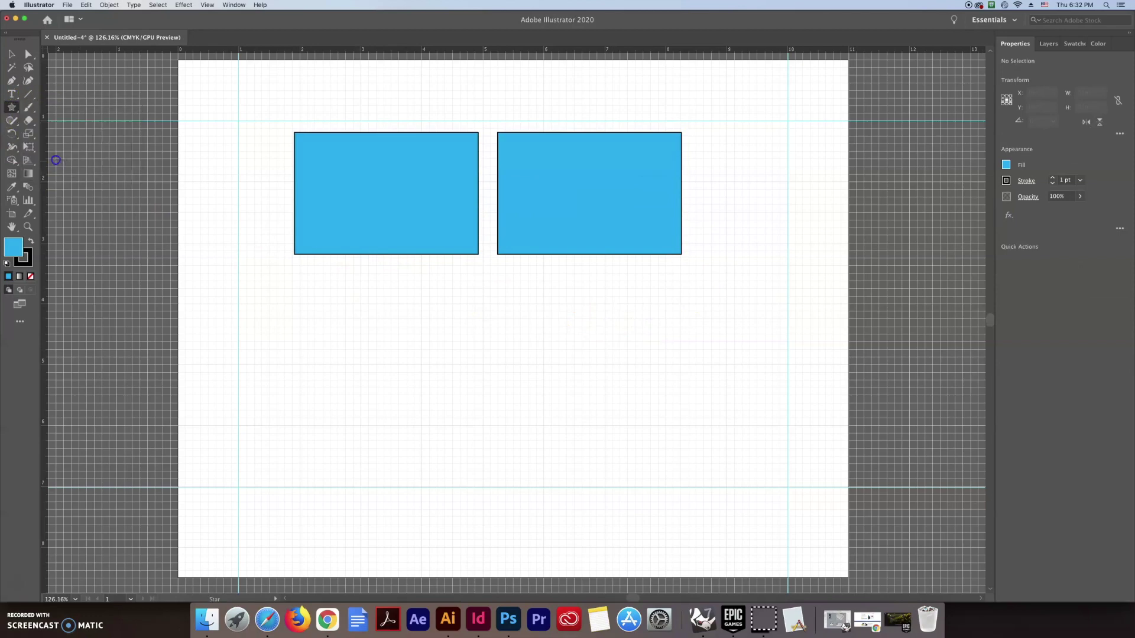
left_click_drag(441, 301, 487, 338)
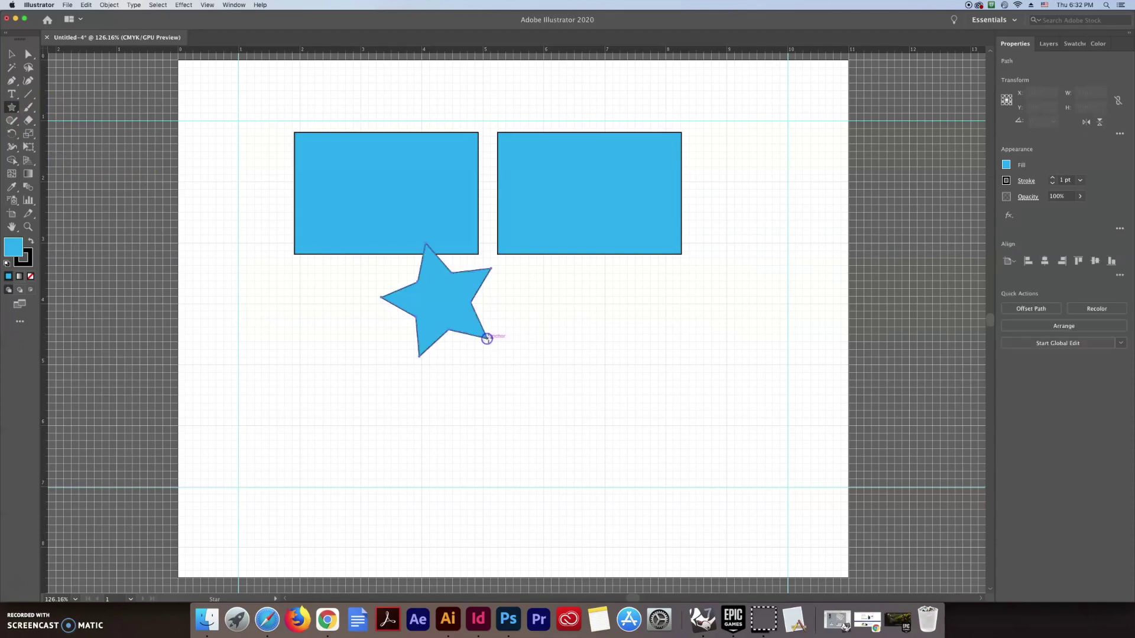
left_click(5, 54)
left_click_drag(443, 298, 514, 322)
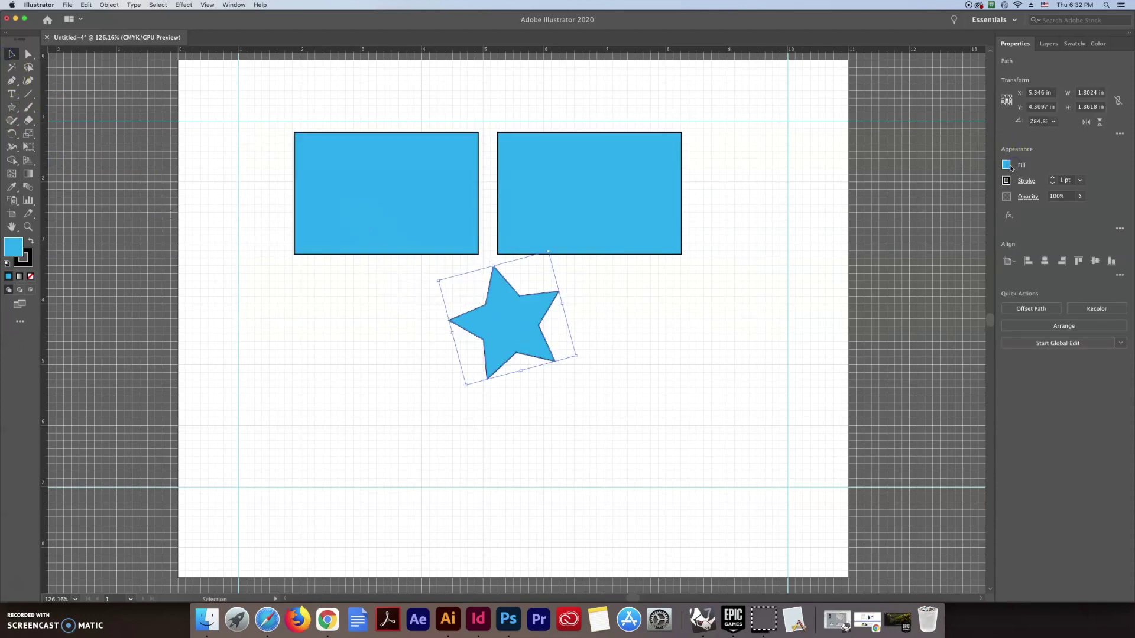
Step: Fill the star with light orange and move it below the left rectangle
left_click(1007, 165)
left_click(991, 203)
left_click(512, 327)
left_click_drag(511, 327, 426, 337)
Step: Draw a hexagon about 1.8 in wide overlapping the lower edge of the right rectangle
left_click(9, 108)
left_click(59, 146)
mouse_move(599, 272)
left_mouse_down()
mouse_move(664, 319)
mouse_move(650, 260)
left_mouse_up()
key("v")
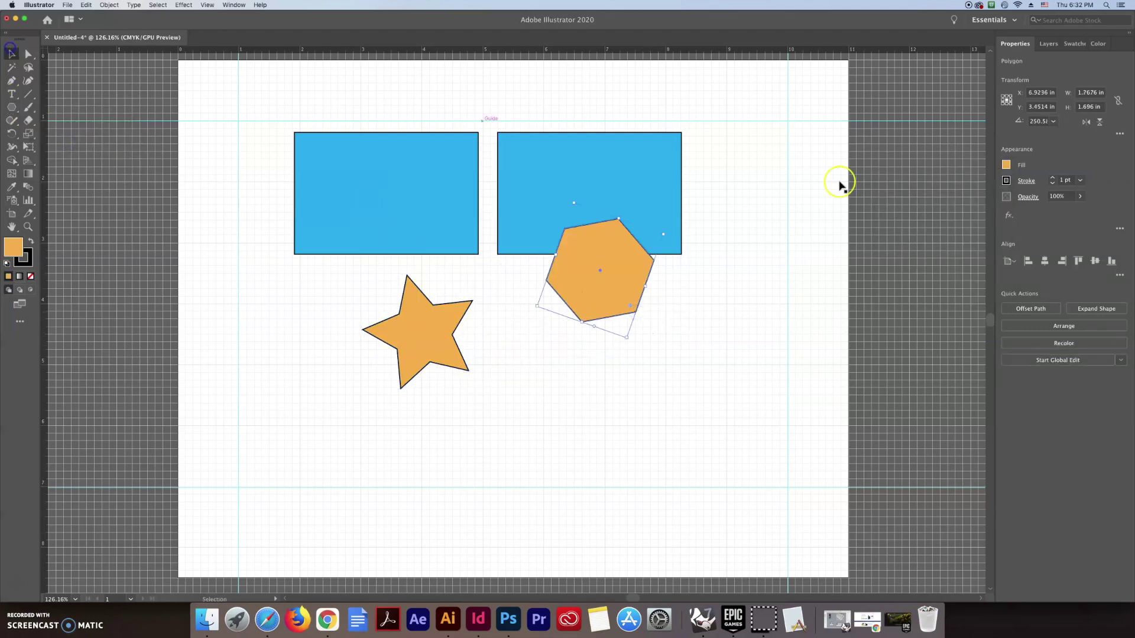
Step: Match the hexagon's fill to the light blue of the rectangles with the Eyedropper and move it below the right rectangle
left_click(1007, 165)
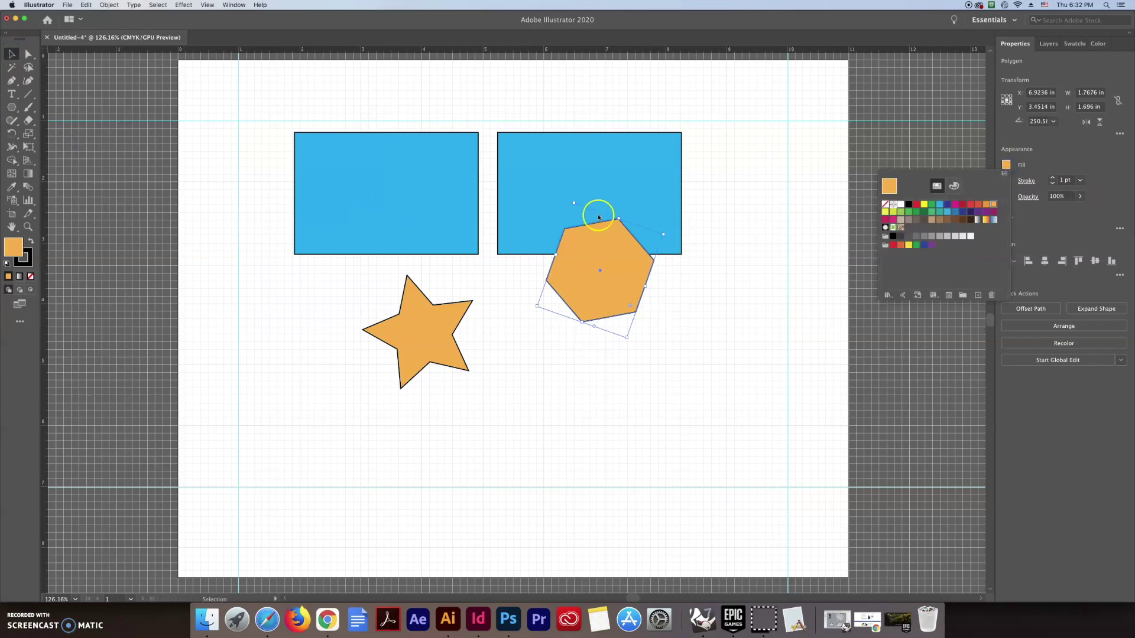
left_click(584, 264)
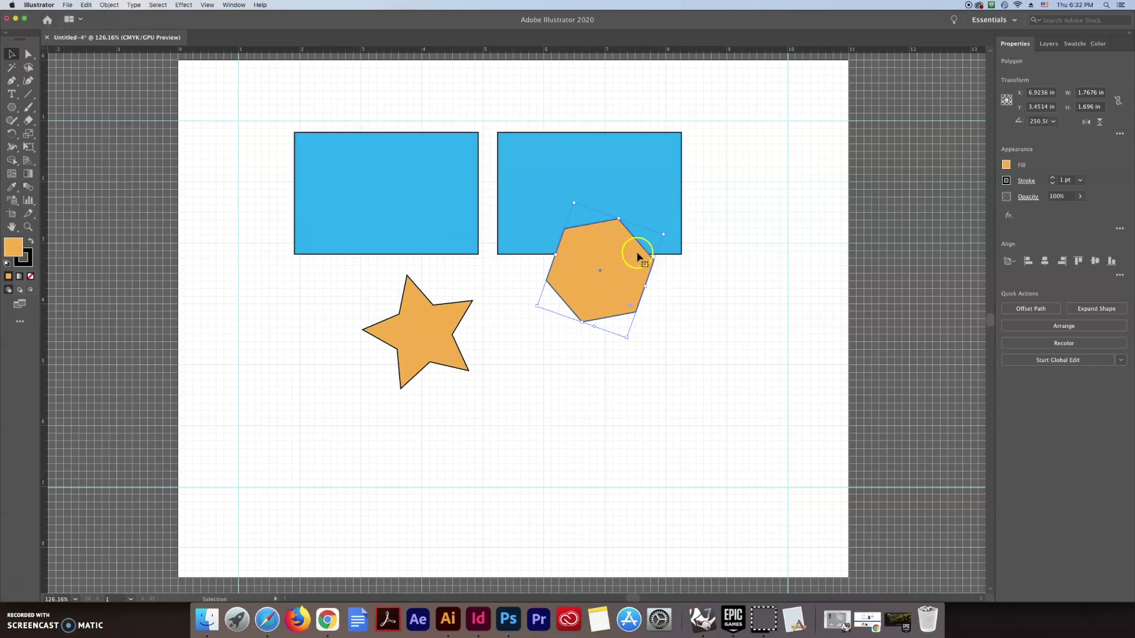
left_click(11, 187)
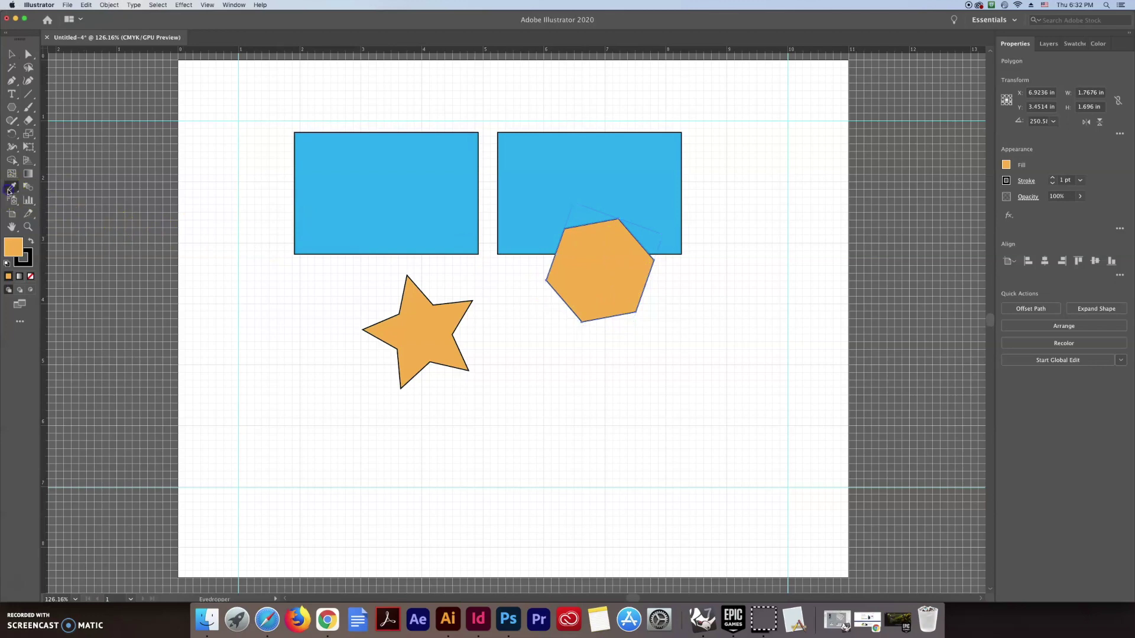
left_click(448, 214)
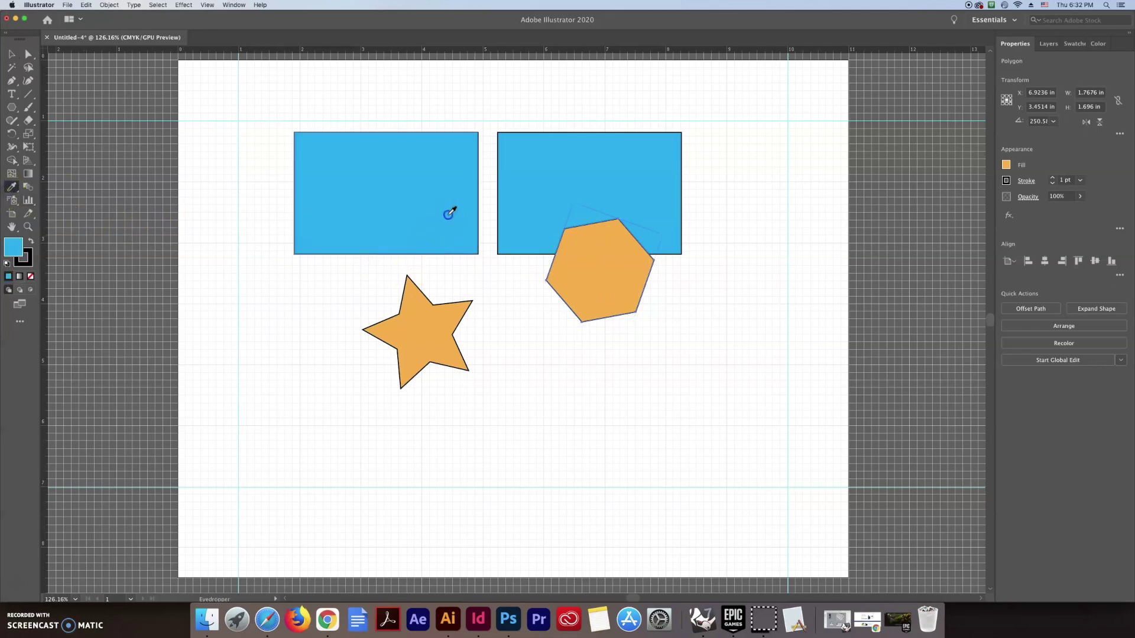
left_click(11, 53)
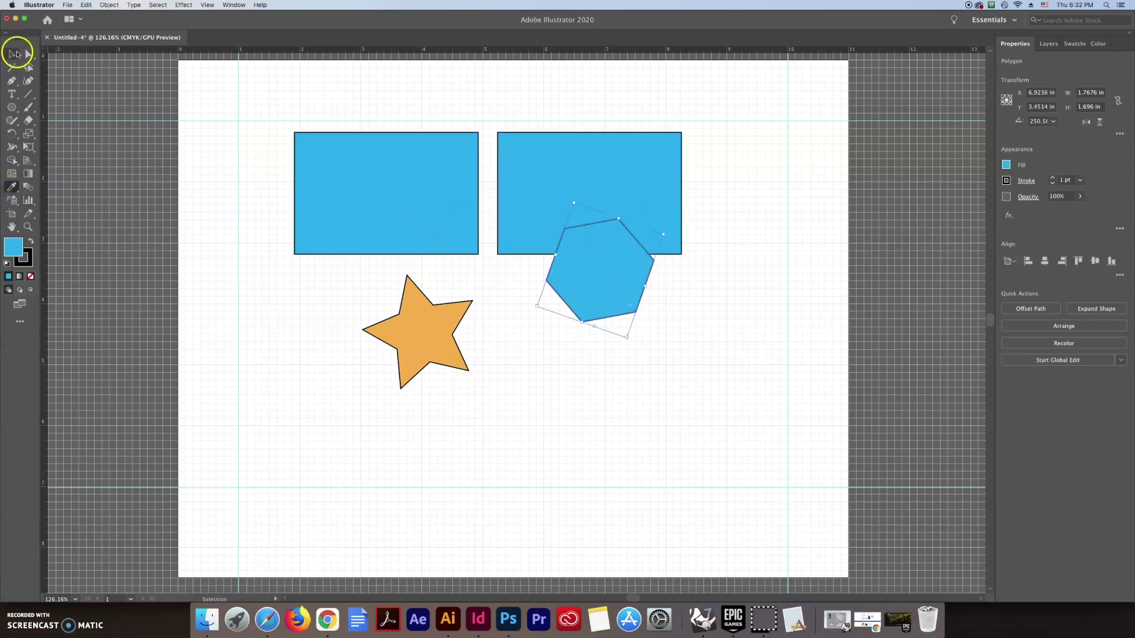
key("super+shift+a")
Step: Draw a closed, jagged Pen tool shape about 2.07 by 2.65 in and move it over the gap between the rectangles
left_click_drag(11, 107, 8, 82)
left_click(9, 81)
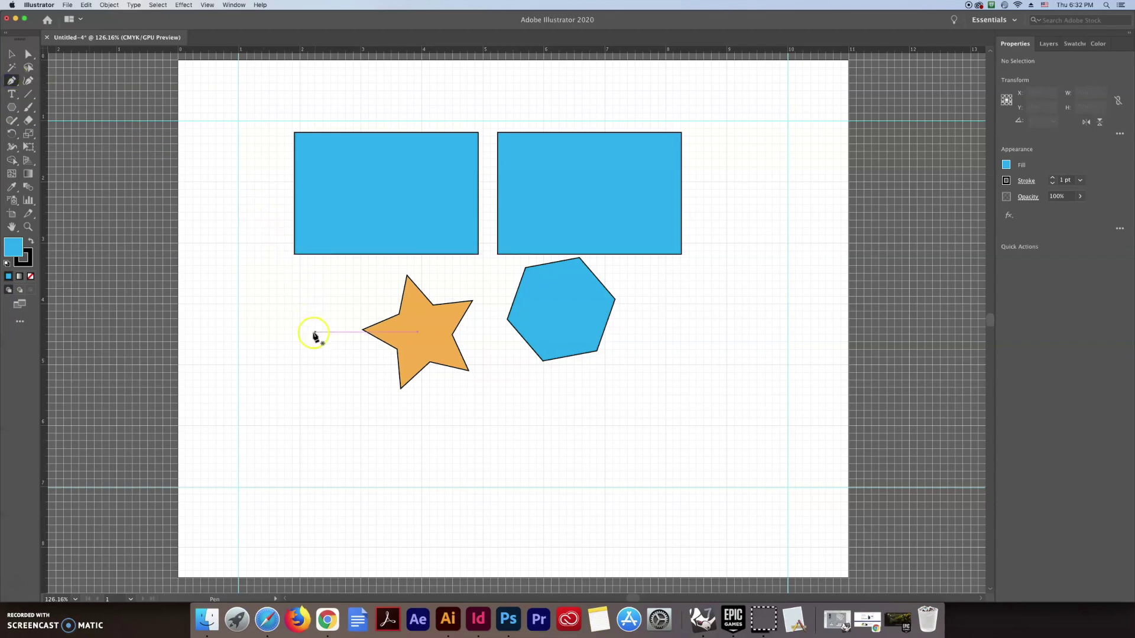
left_click(300, 335)
left_click(318, 302)
left_click(355, 265)
left_click(396, 278)
left_click(414, 324)
left_click(379, 369)
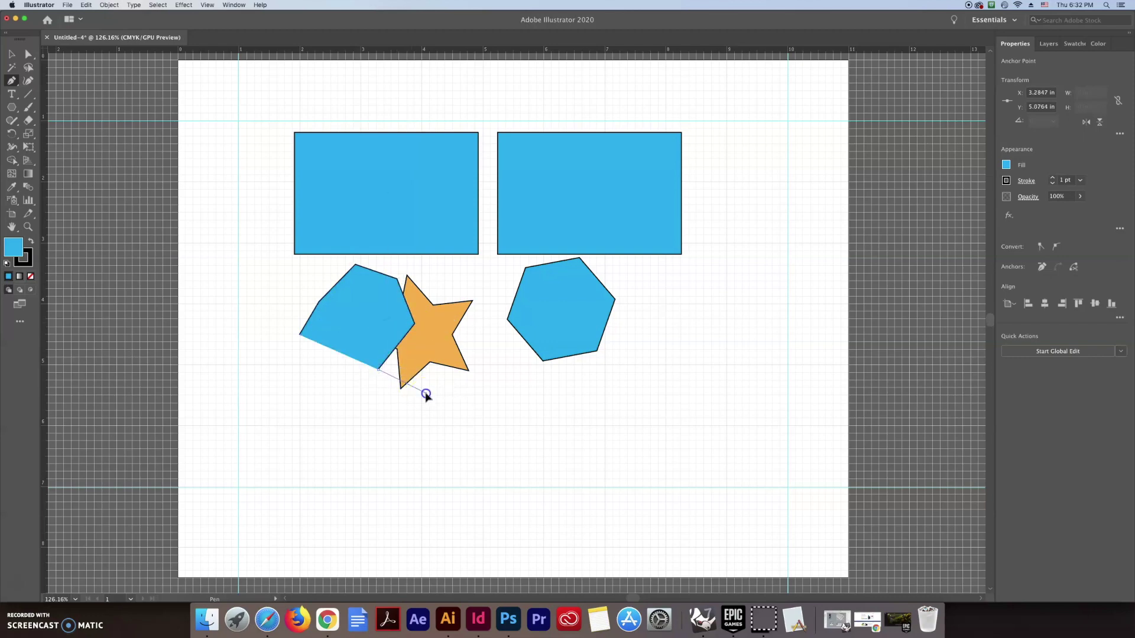
left_click(425, 393)
left_click(372, 426)
left_click(330, 423)
left_click(353, 381)
left_click(300, 367)
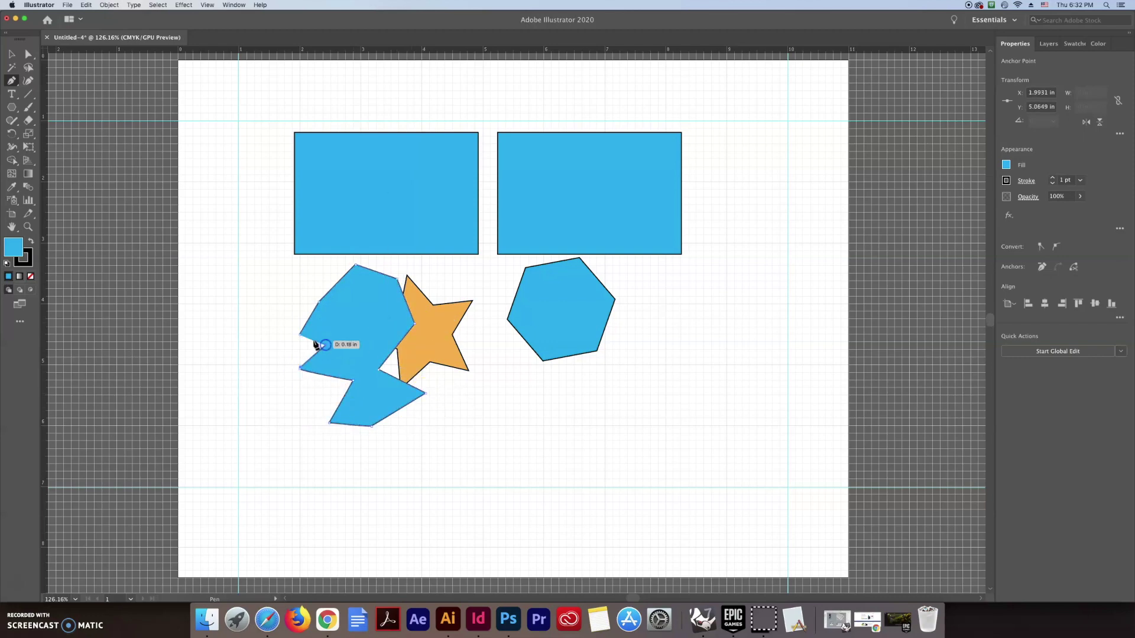
left_click(301, 334)
left_click(11, 53)
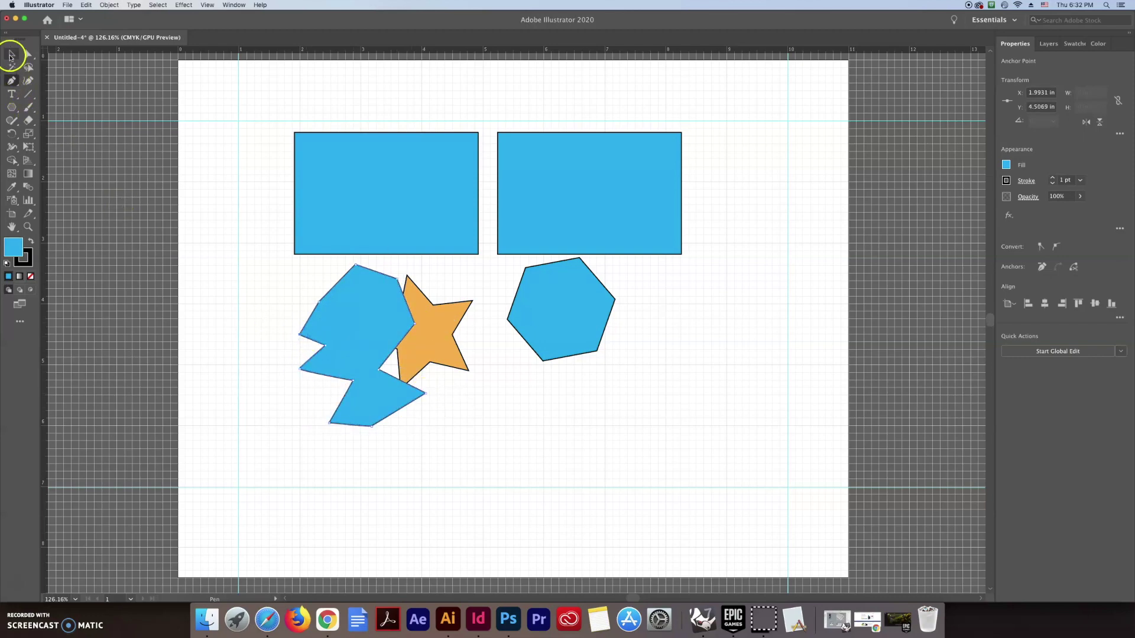
mouse_move(360, 300)
left_mouse_down()
mouse_move(423, 259)
mouse_move(488, 254)
mouse_move(514, 274)
mouse_move(468, 239)
mouse_move(483, 238)
left_mouse_up()
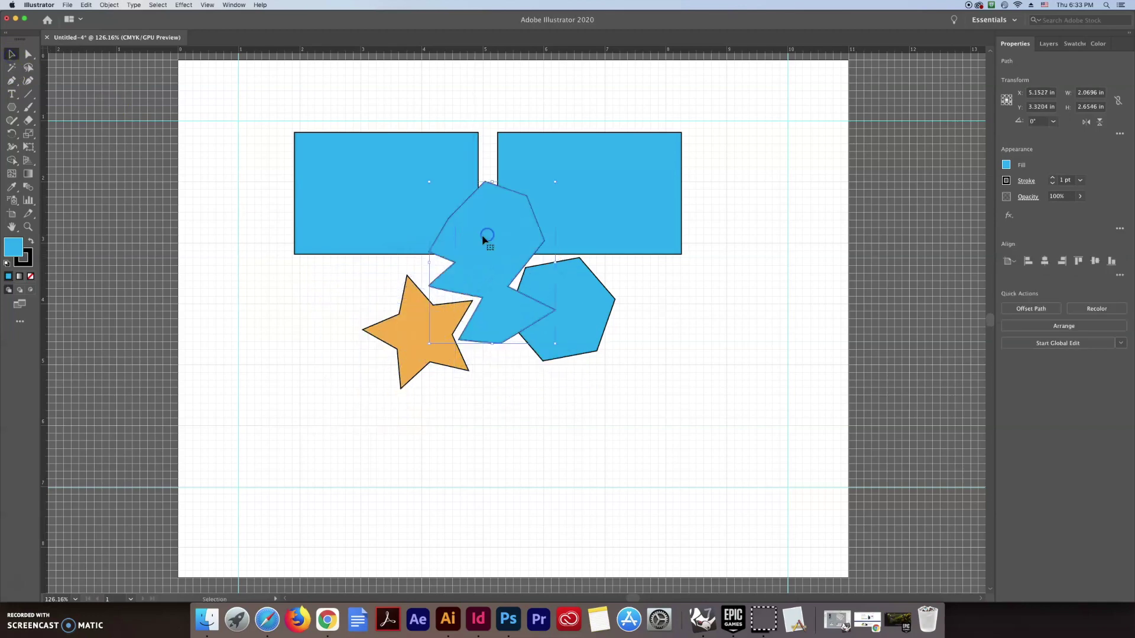
Step: Fill the jagged shape with light gray, set its opacity to 80% and deselect it
left_click(1007, 166)
left_click(969, 237)
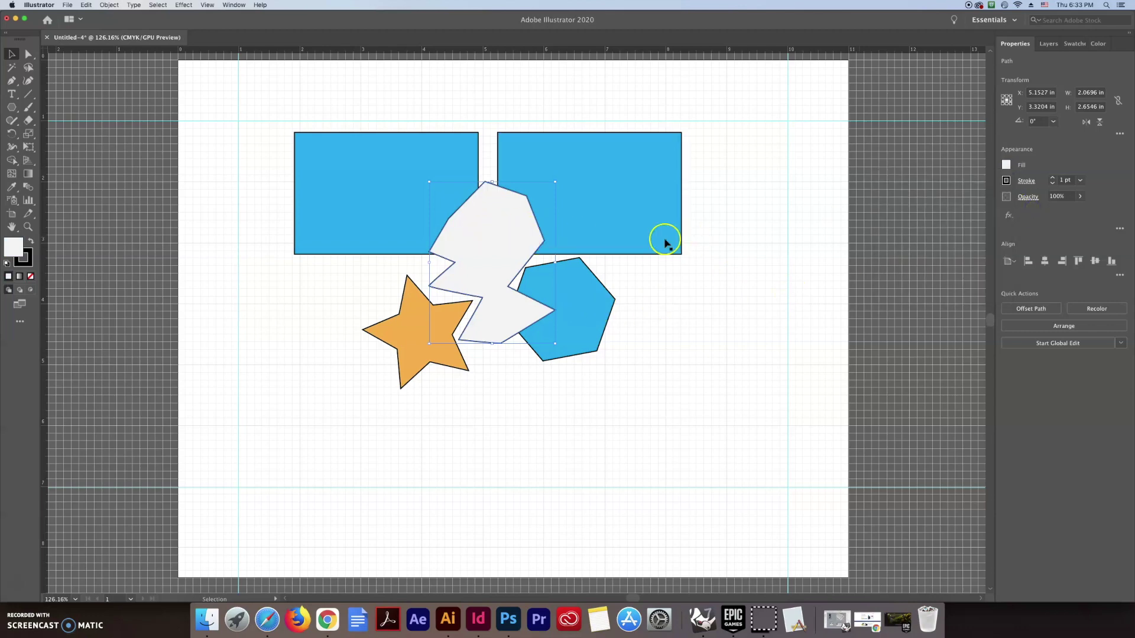
left_click(1048, 199)
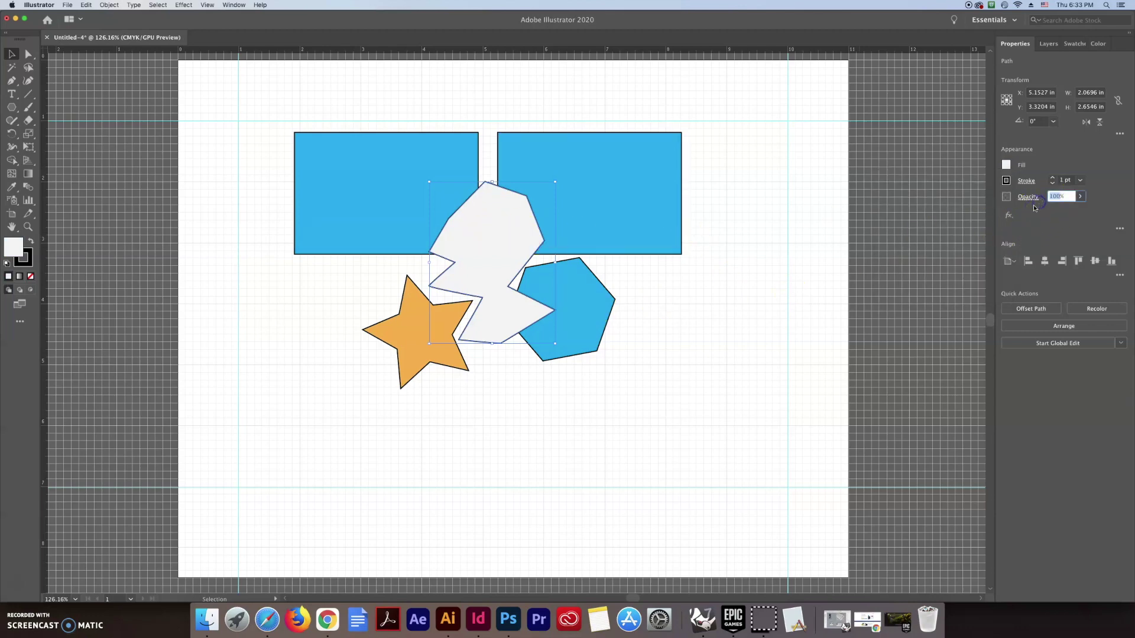
key("Return")
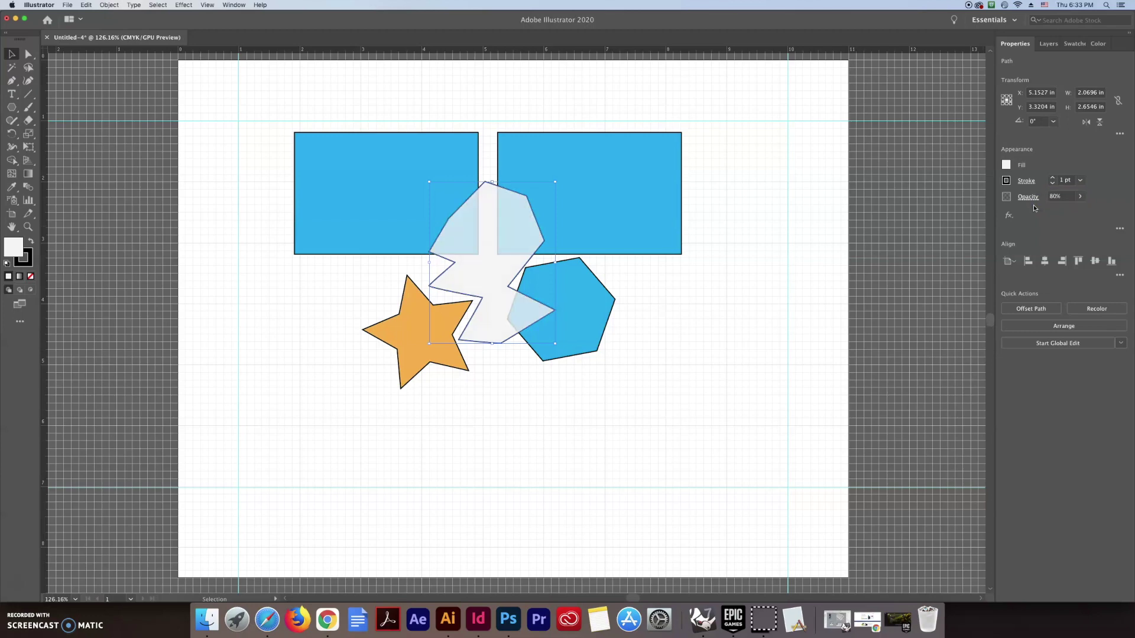
left_click_drag(464, 252, 502, 261)
left_click(721, 314)
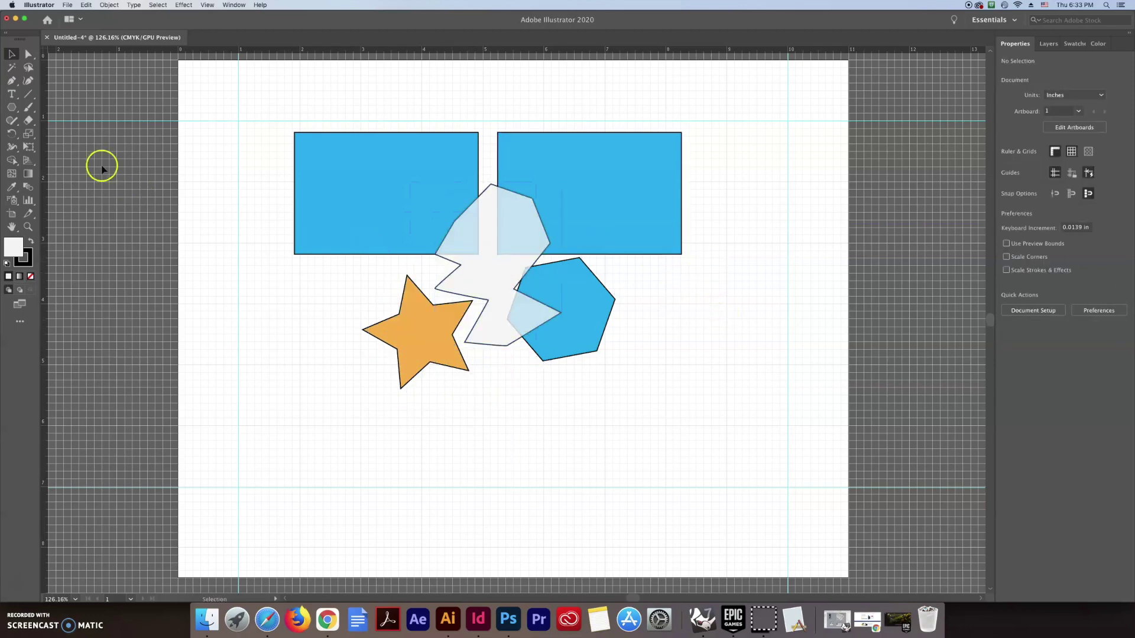
Step: Draw a rectangle about 11 by 8.49 in covering the whole artboard and send it to the back
left_click(11, 108)
left_click_drag(11, 108, 49, 105)
left_click_drag(178, 61, 847, 577)
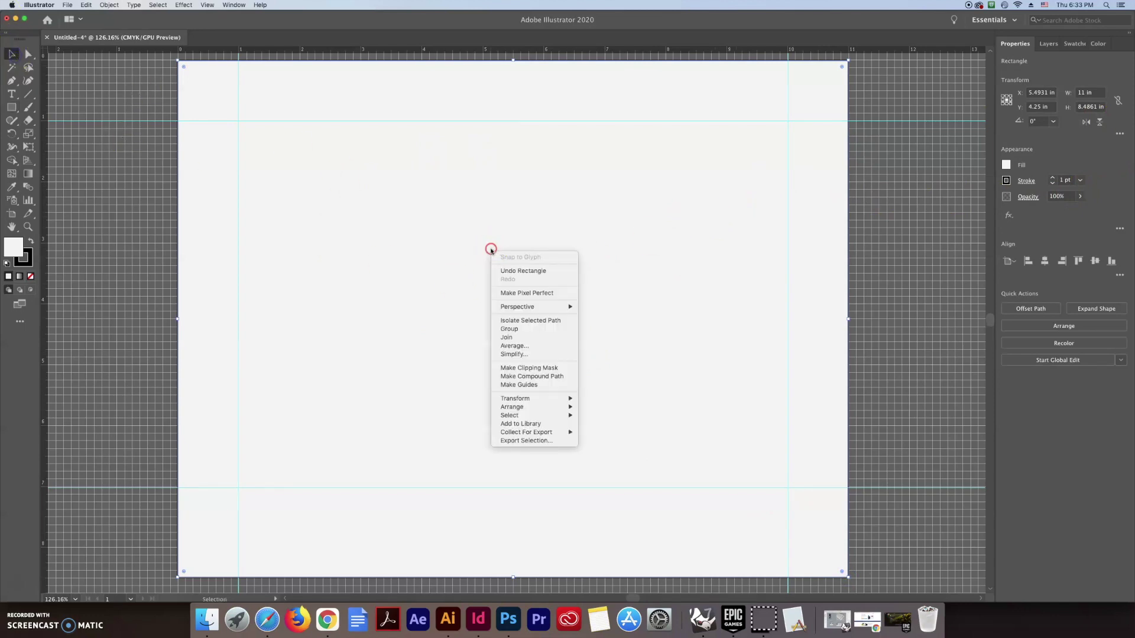
left_click(571, 397)
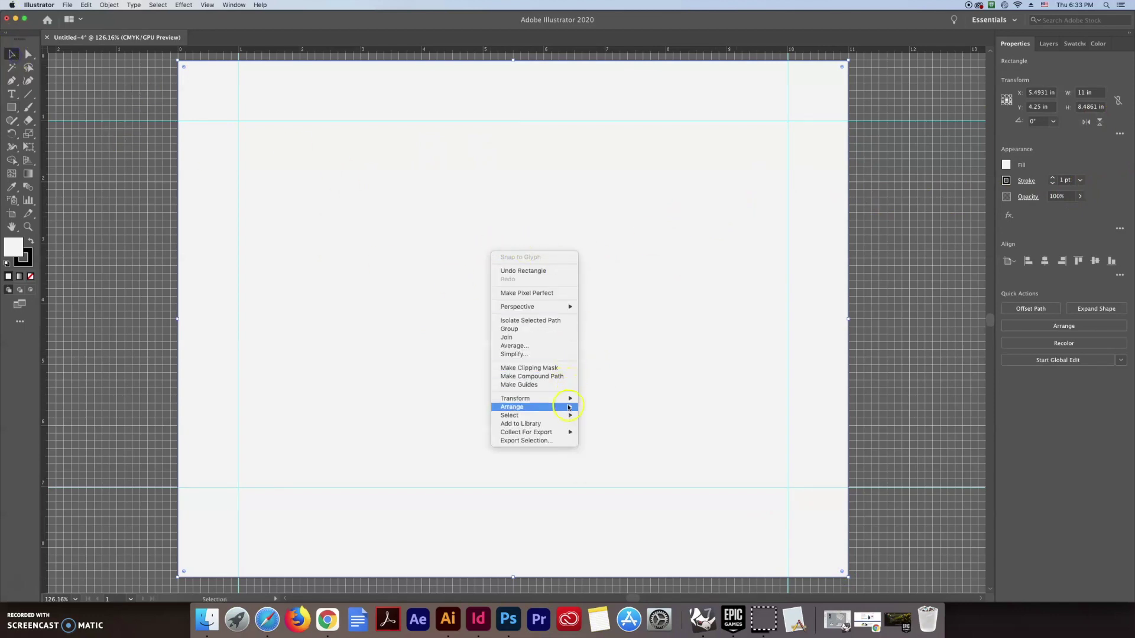
mouse_move(569, 406)
left_click(611, 434)
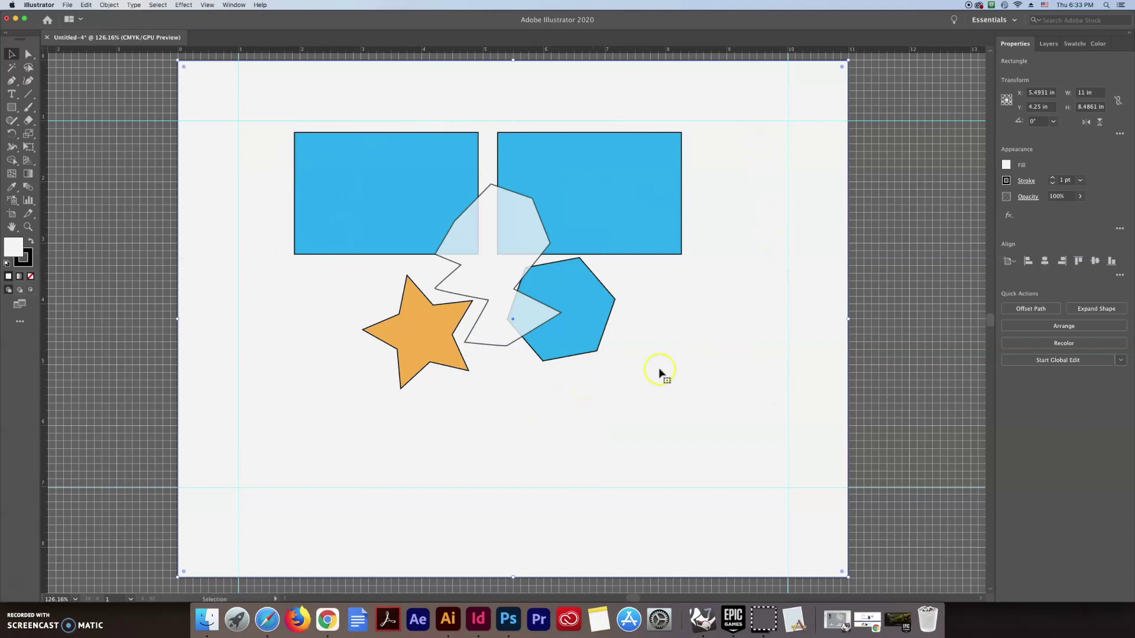
Step: Fill the background rectangle with the yellow-to-red gradient and set its opacity to 70%
left_click(1006, 165)
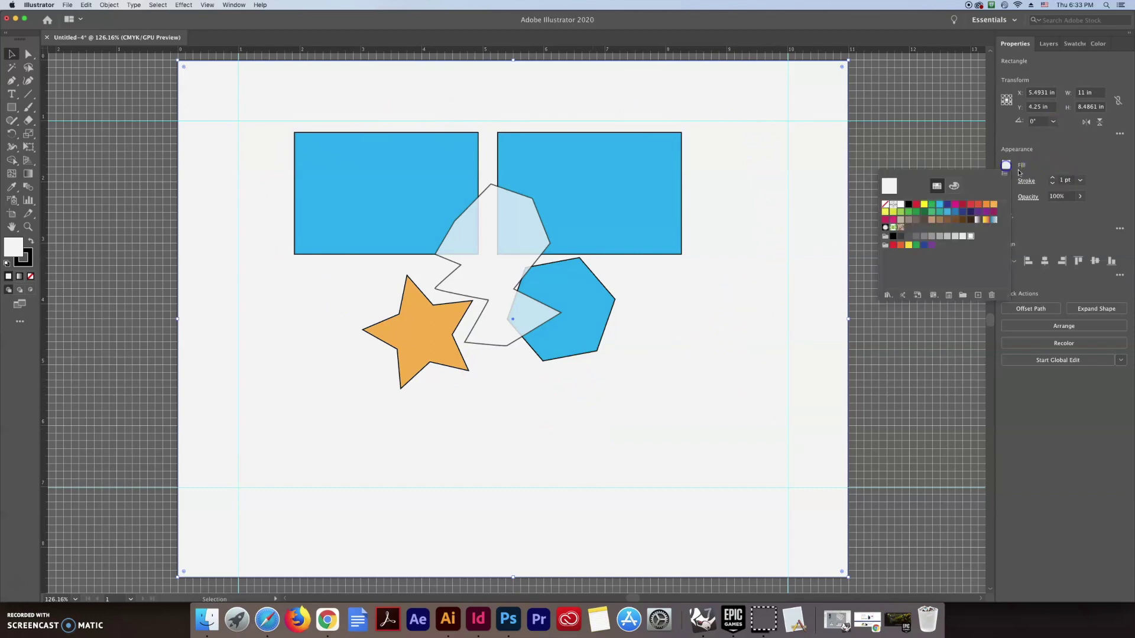
left_click(985, 220)
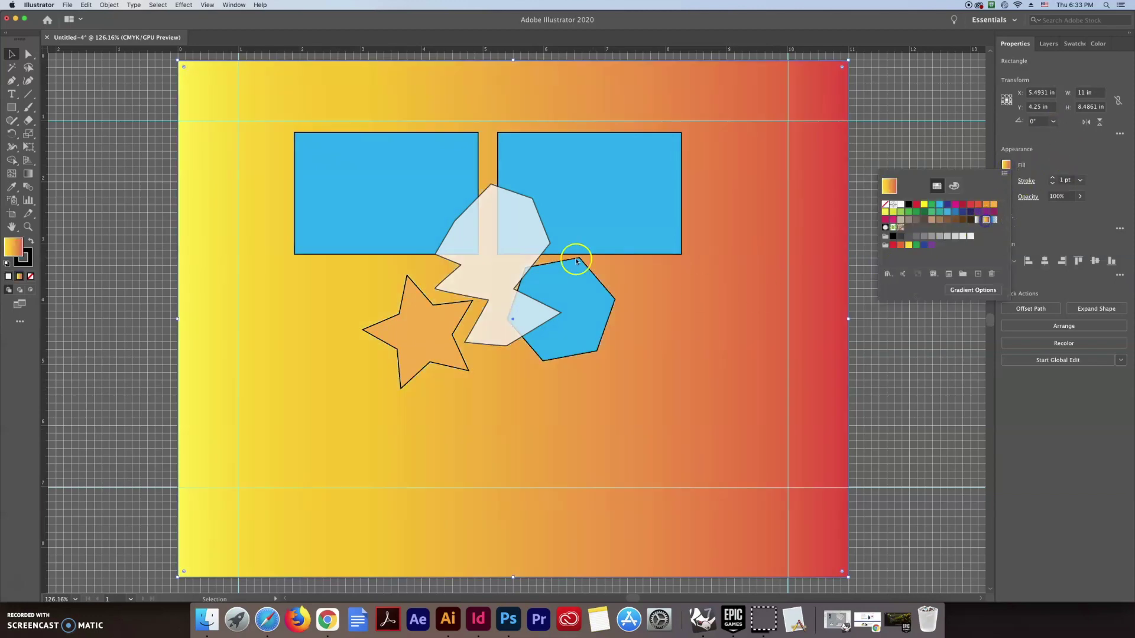
left_click(1055, 196)
type("90")
key("Return")
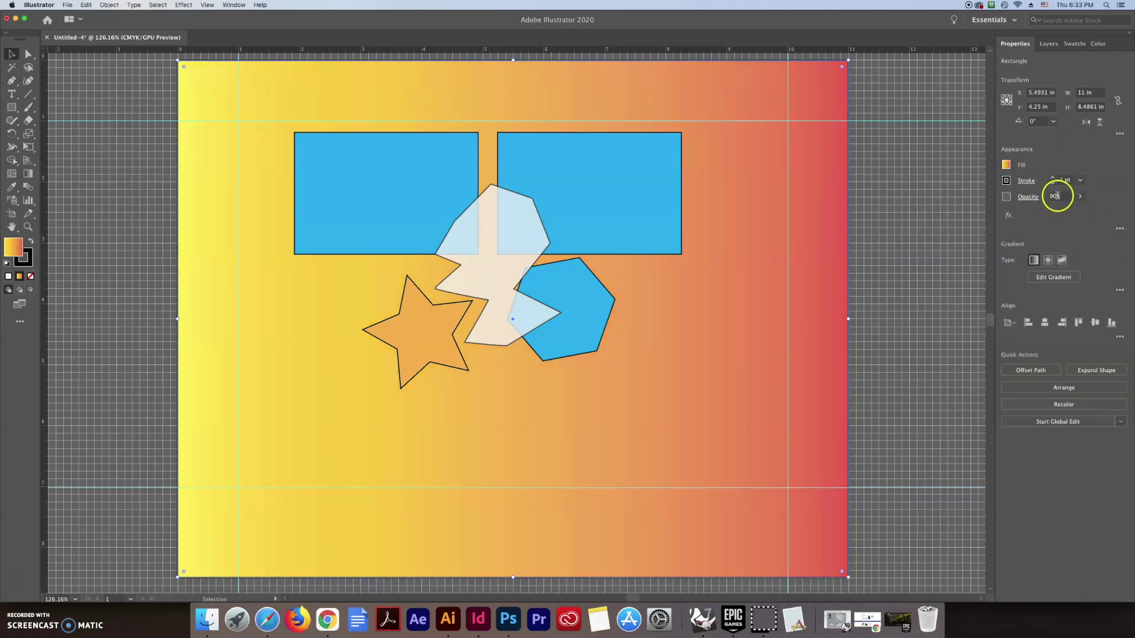
left_click(1055, 198)
key("Return")
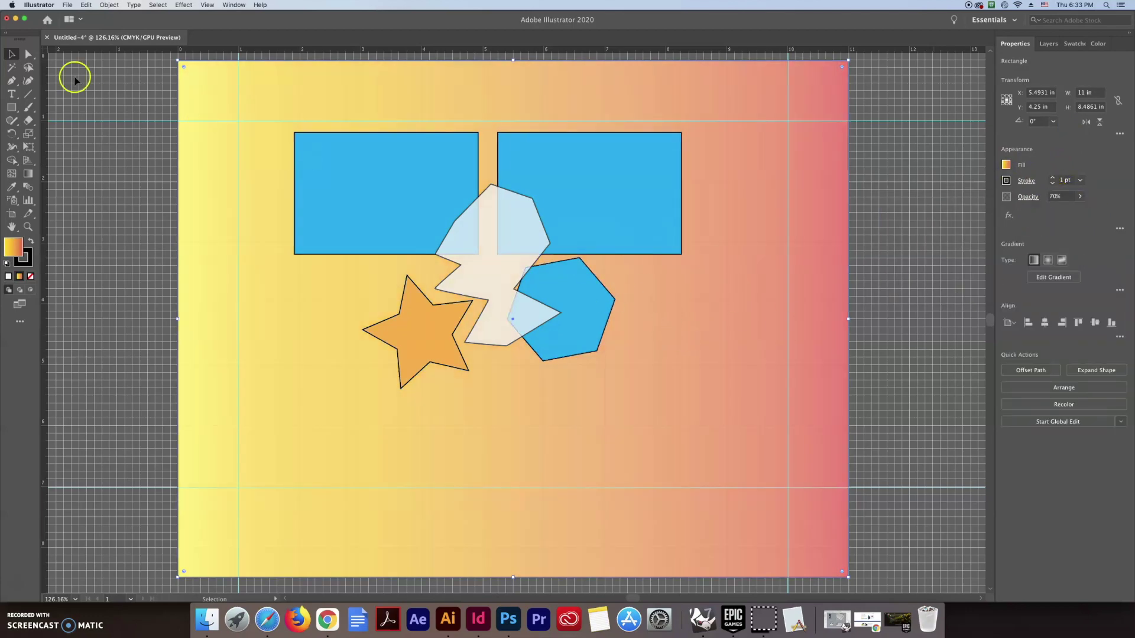
left_click(254, 210)
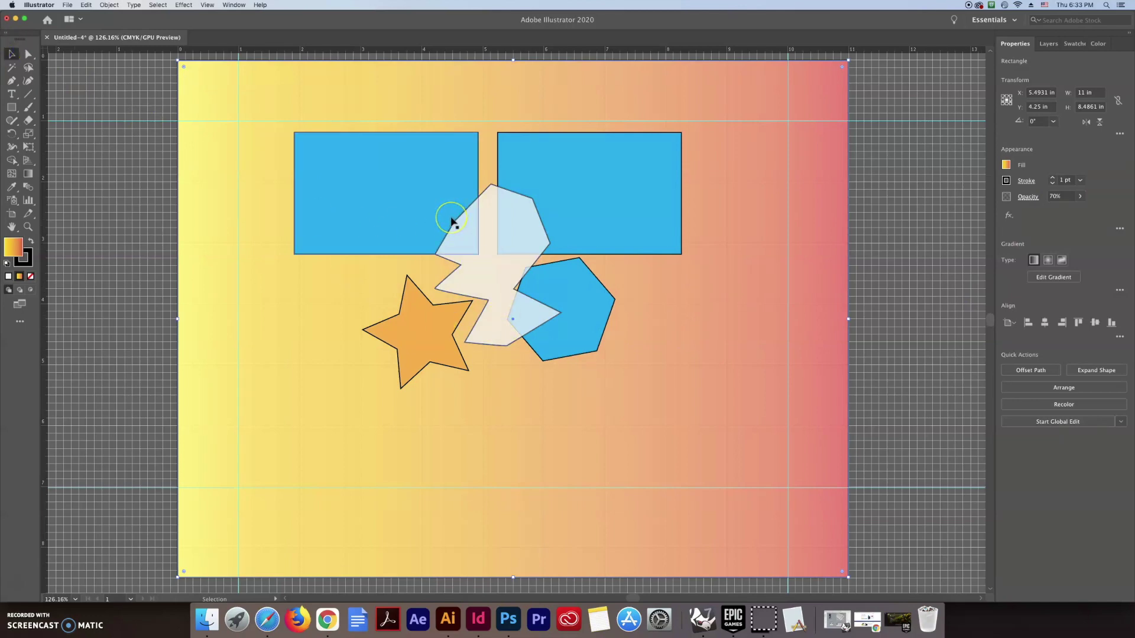
left_click(471, 230)
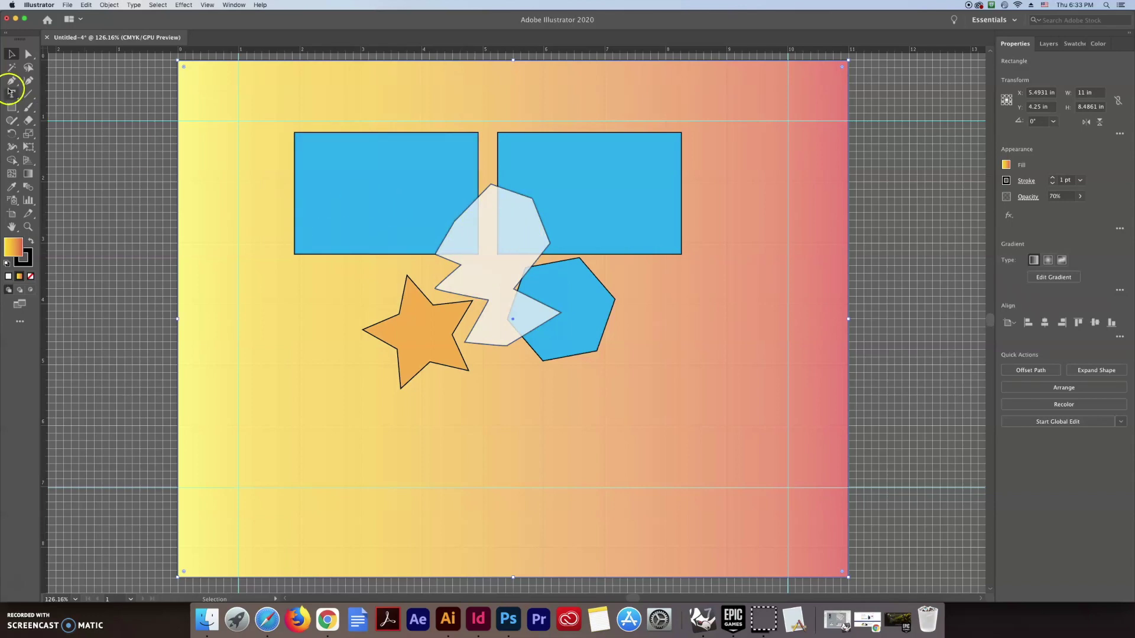
Step: Create a text area about 3.94 in wide below the star and hexagon, containing a one-line greeting with the author's name
left_click_drag(415, 395, 655, 446)
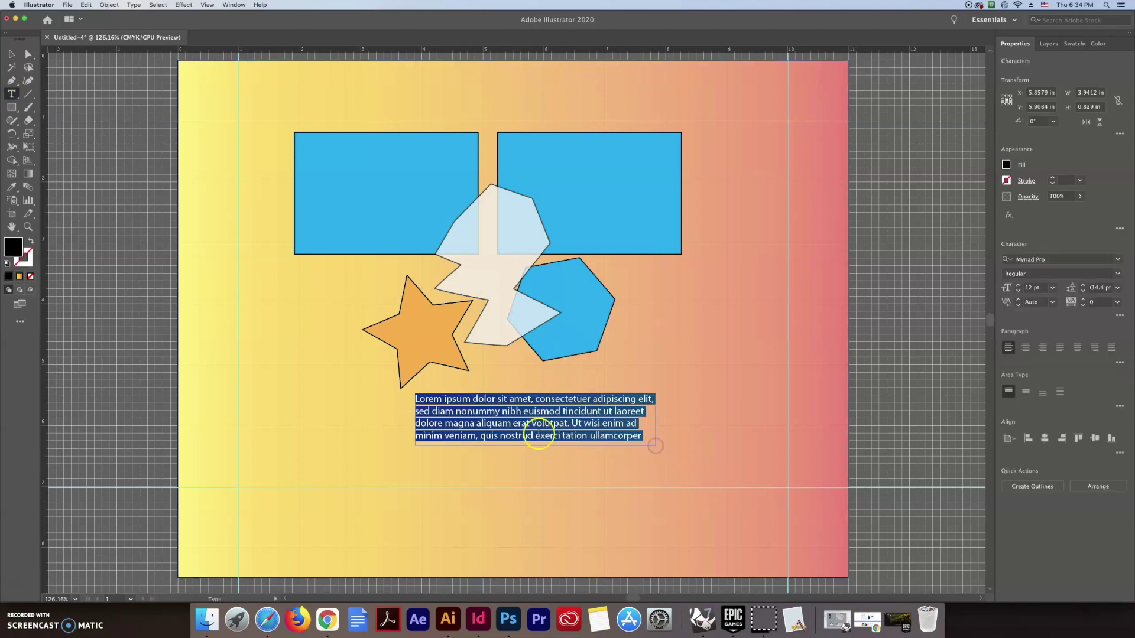
type("Hi my name is Riss!")
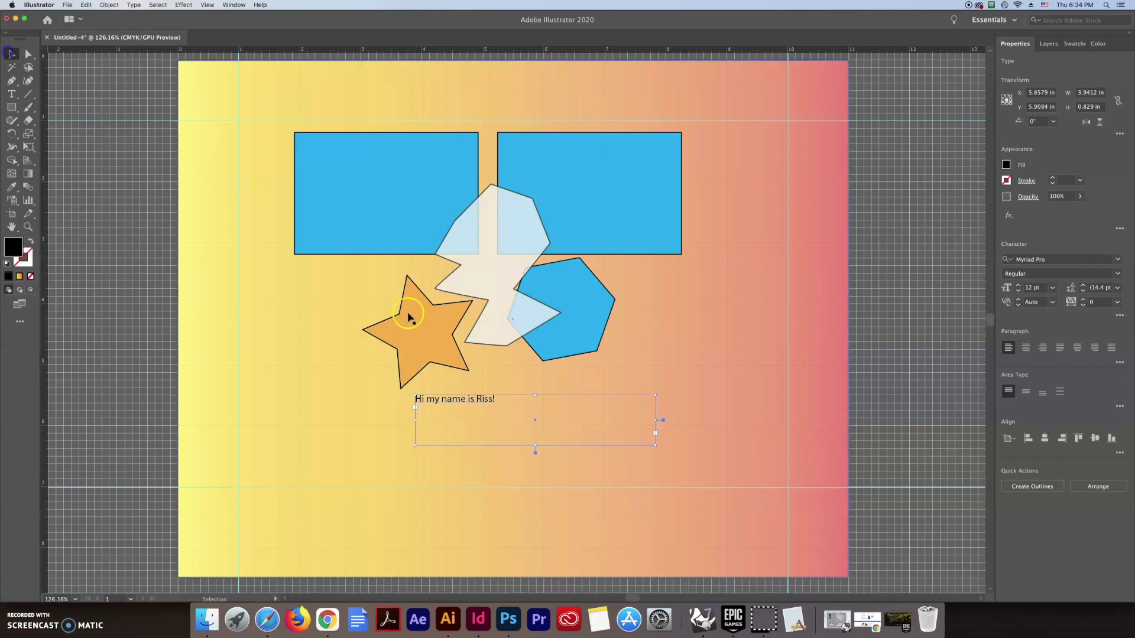
Step: Recolor the greeting text magenta and change its font to Ayuthaya
left_click(456, 400)
left_click_drag(507, 405, 429, 393)
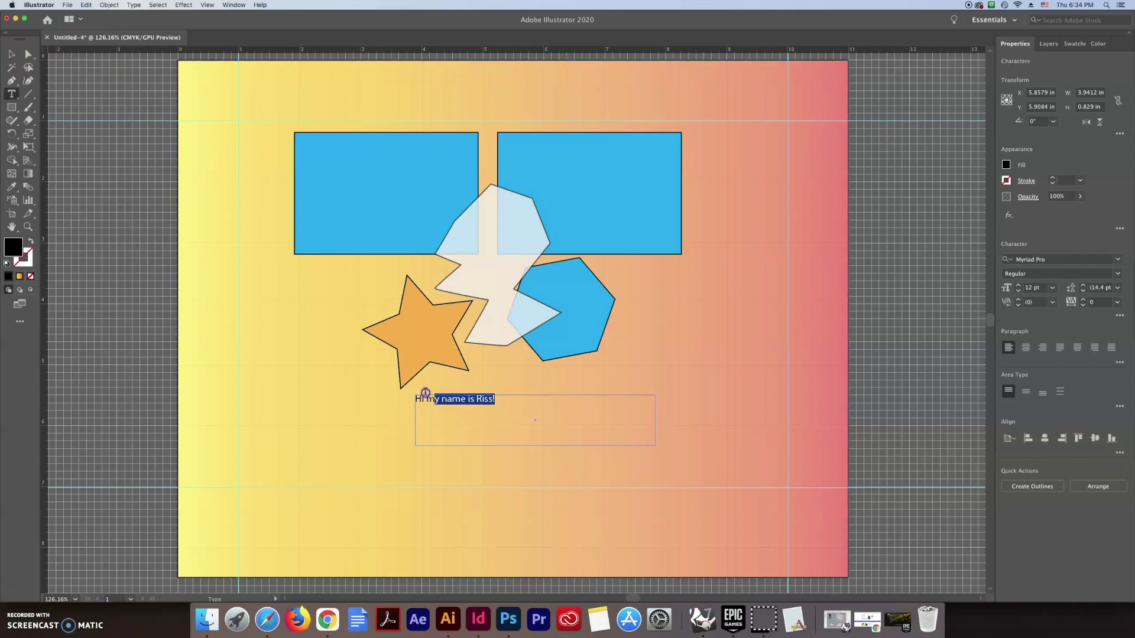
left_click(1006, 164)
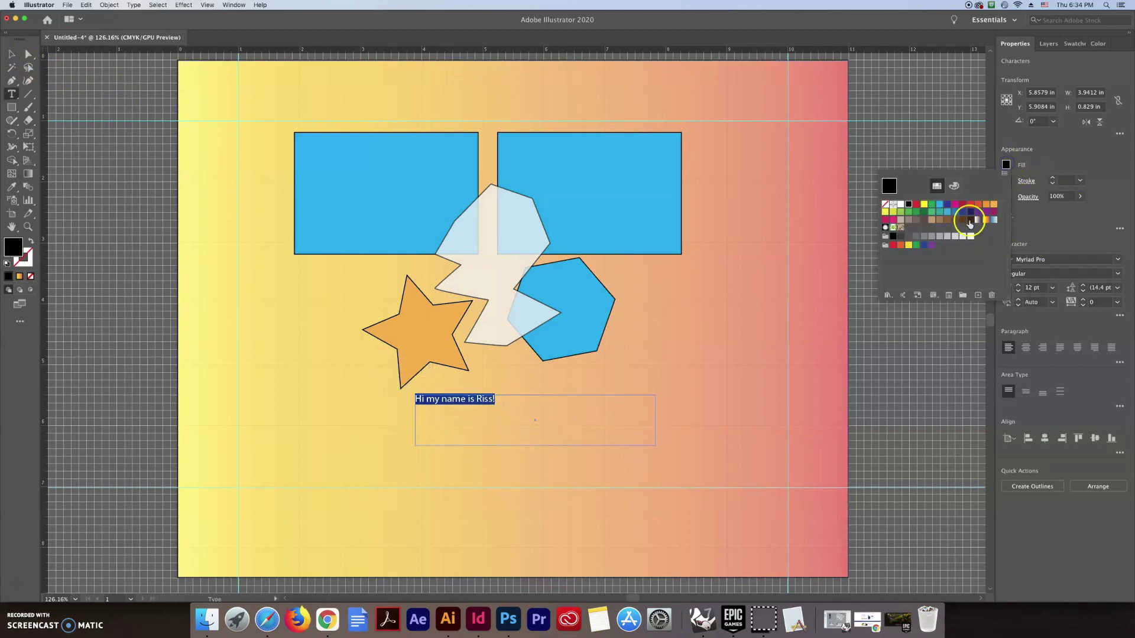
left_click(956, 204)
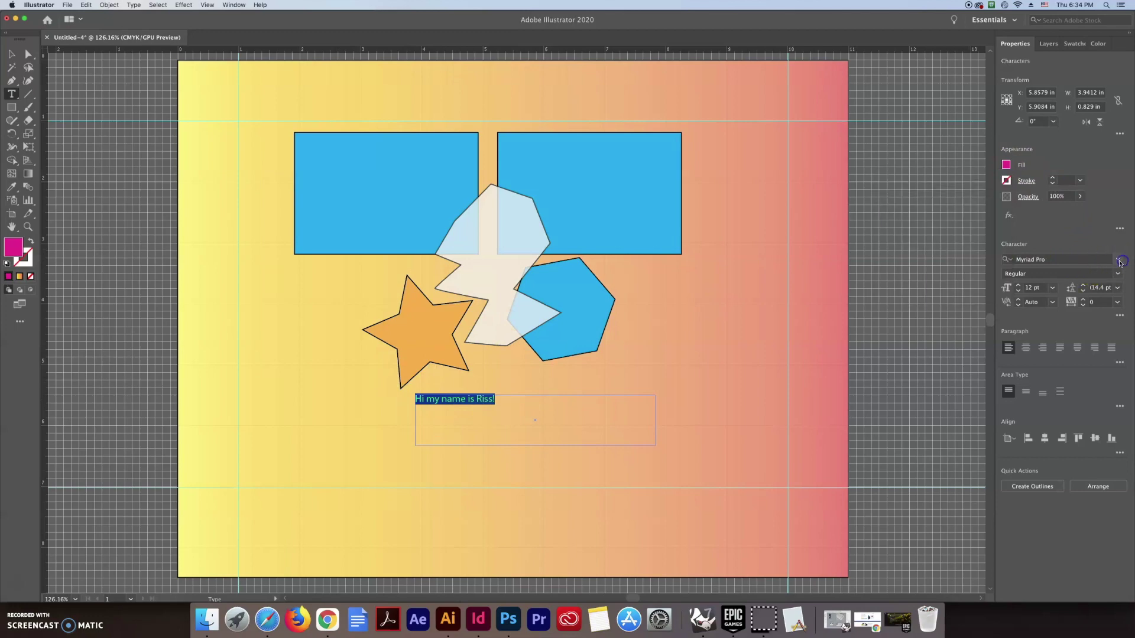
left_click(1118, 261)
scroll(1051, 532, "down", 5)
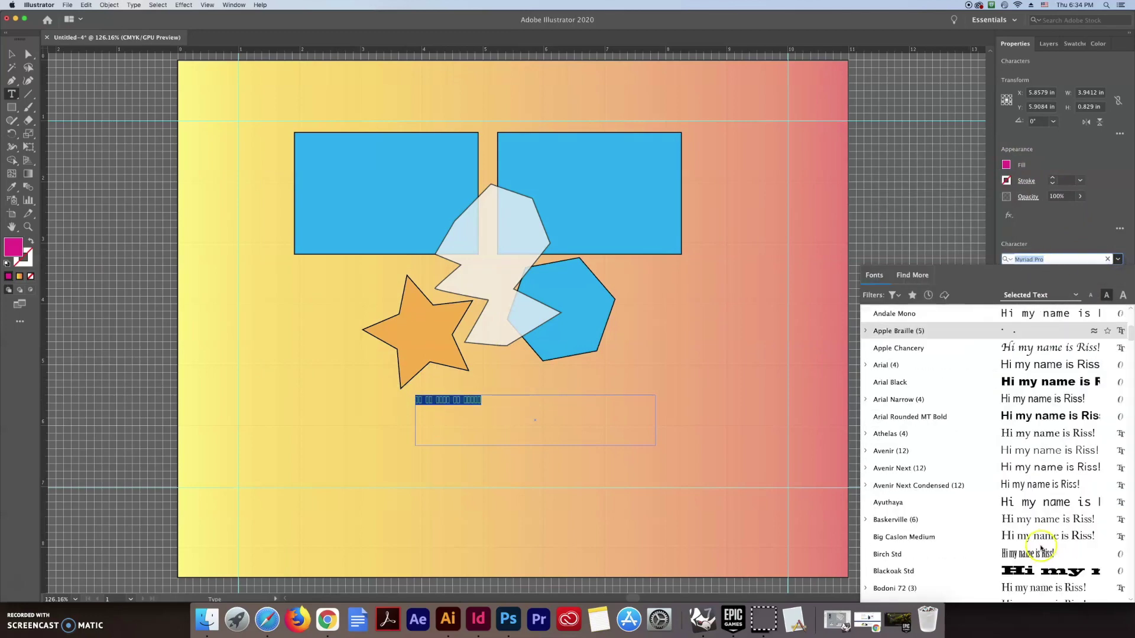
left_click(1034, 484)
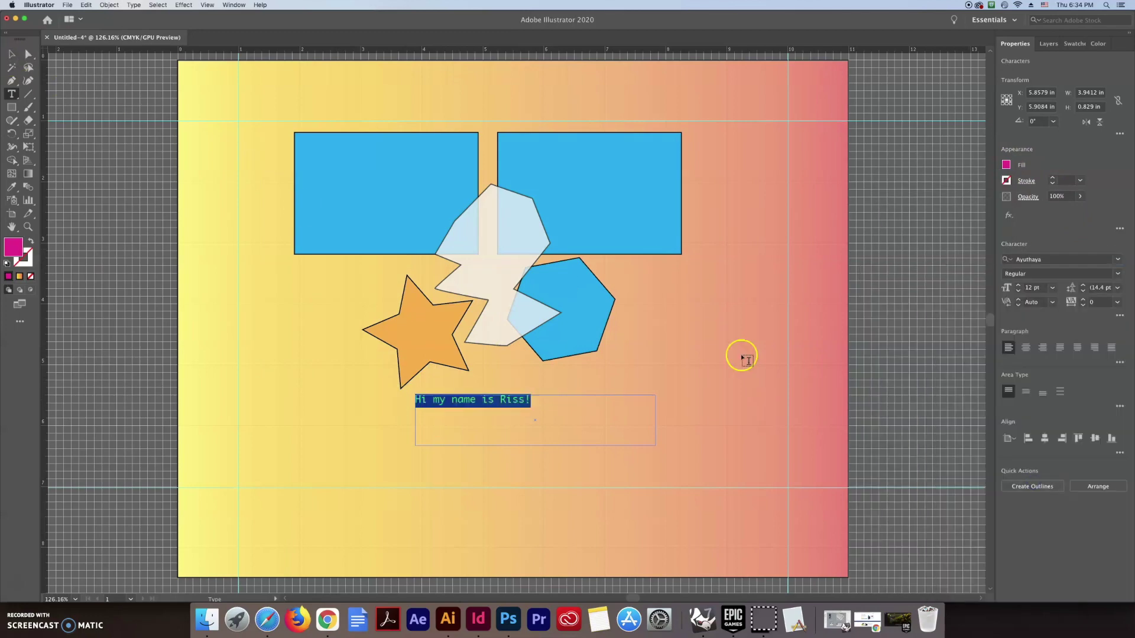
Step: Increase the greeting's font size to 17 pt and move the text above the rectangles
left_click(1018, 285)
left_click(1018, 285)
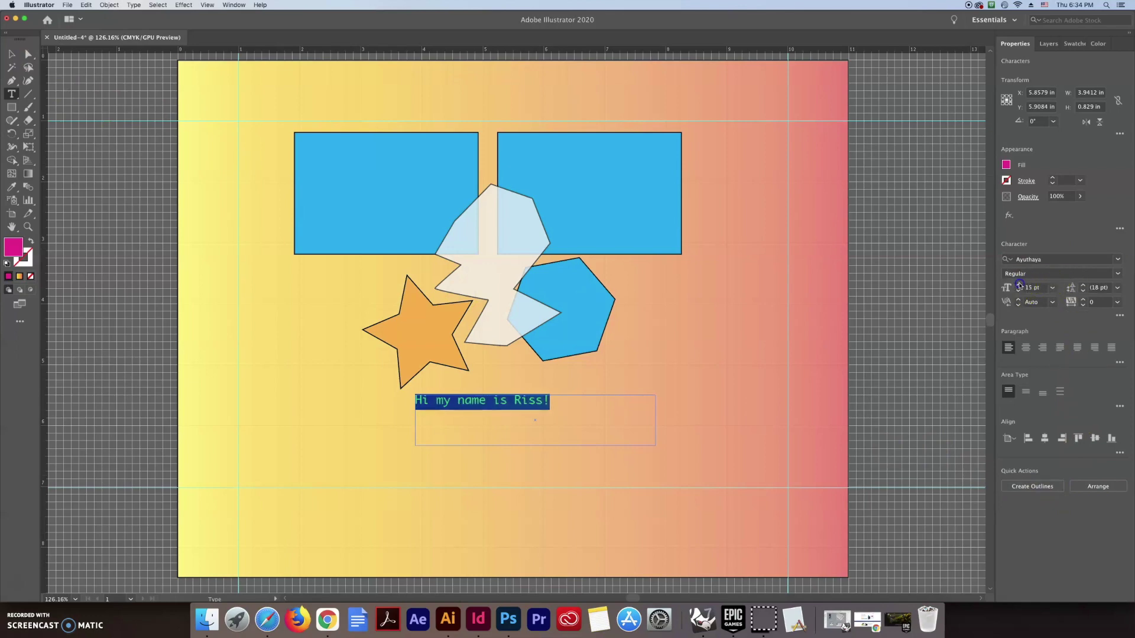
left_click(1019, 284)
left_click(1018, 285)
left_click(1018, 285)
left_click(11, 54)
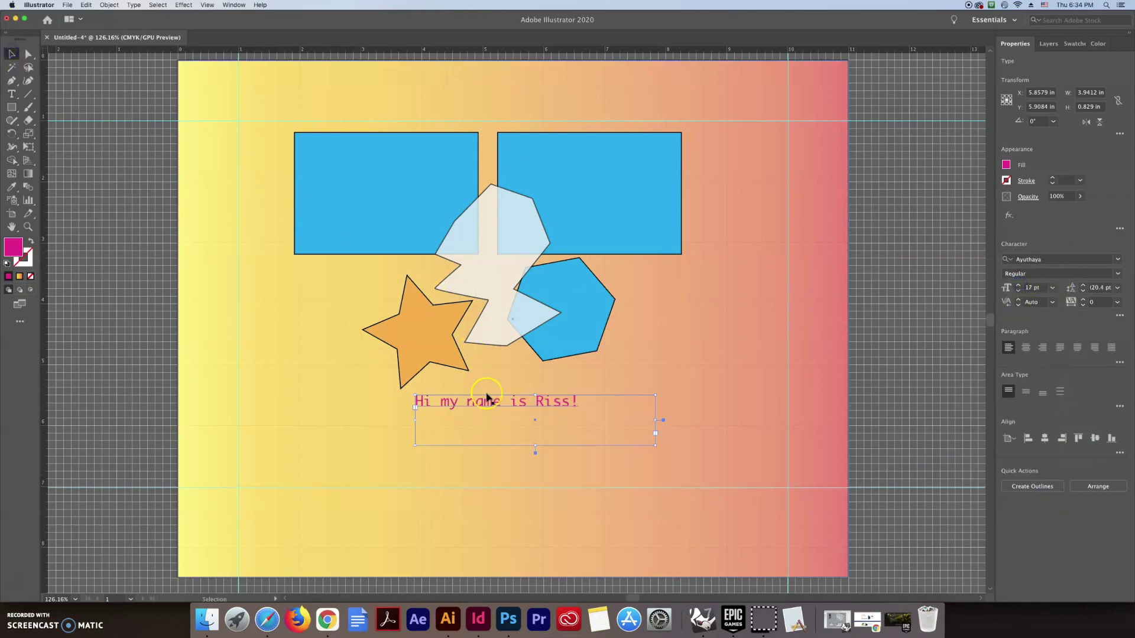
left_click_drag(498, 400, 484, 125)
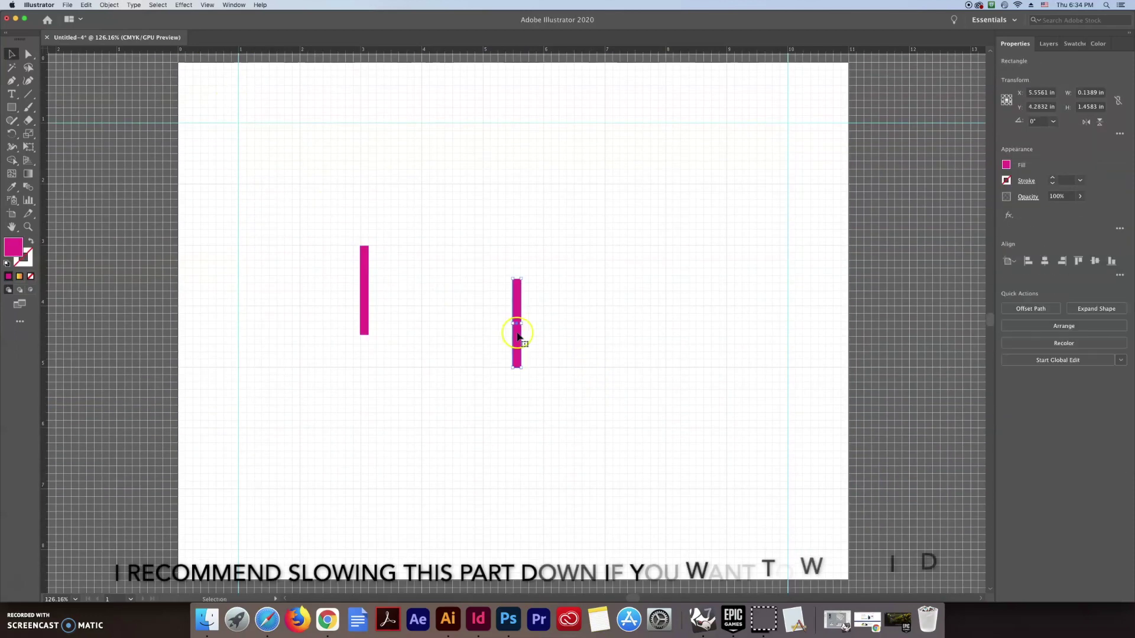
Step: Paste copies of the magenta vertical bar beside the original and lower their opacity to form a fading row
left_click_drag(517, 333, 376, 300)
key("super+v")
left_click(1033, 196)
left_click_drag(517, 333, 419, 309)
Step: Add a magenta hexagon right of the bars and stack pasted copies of it downward
left_click_drag(604, 184, 631, 230)
left_click_drag(572, 165, 475, 226)
key("super+v")
mouse_move(536, 326)
left_mouse_down()
mouse_move(529, 281)
mouse_move(508, 348)
left_mouse_up()
key("super+v")
Step: Place overlapping copies of an orange-red star with reduced opacity in two clusters to the right of the hexagons
left_click_drag(399, 186, 429, 167)
key("super+v")
left_click_drag(516, 323, 403, 205)
key("super+v")
left_click(1056, 196)
mouse_move(516, 323)
left_mouse_down()
mouse_move(407, 230)
mouse_move(645, 245)
left_mouse_up()
left_click_drag(644, 245, 689, 221)
Step: Draw an artboard-sized background rectangle and an orange horizontal bar about 5.93 in wide and 0.11 in high across the shapes
left_click(12, 107)
left_click_drag(178, 60, 848, 577)
left_click_drag(362, 324, 724, 331)
left_click(1006, 165)
left_click(12, 53)
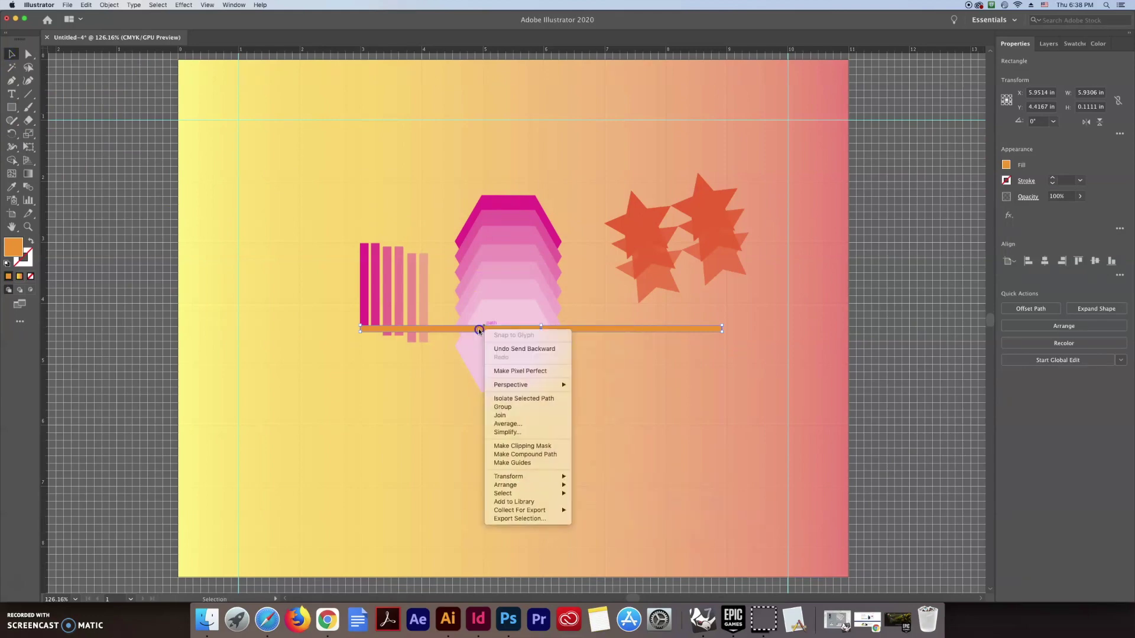
Step: Move the orange bar below the hexagons and paste offset copies with opacity decreasing to 40%
left_click_drag(482, 330, 478, 397)
key("super+v")
left_click_drag(517, 331, 445, 369)
left_click(463, 397)
left_click_drag(1063, 196, 1023, 198)
key("super+v")
Step: Add a text frame about 3.3 in wide and 0.6 in high above the hexagons containing the production company's name
left_click(12, 94)
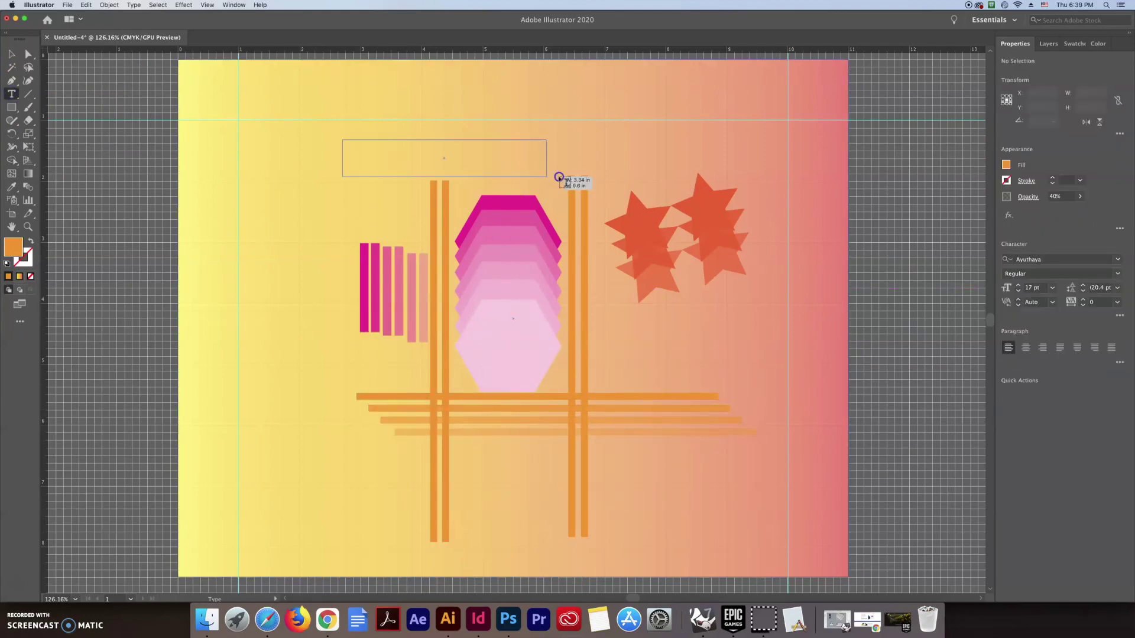
left_click_drag(342, 140, 558, 176)
type("Riss Hasseman Productions")
Step: Restyle the company-name title in a heavy magenta font and position it centrally above the magenta hexagons
left_click_drag(557, 147, 330, 148)
left_click(1016, 259)
left_click_drag(558, 158, 665, 158)
left_click_drag(409, 152, 470, 157)
Step: Draw a new hexagon on the artboard and give it an orange-red fill
left_click(12, 107)
left_click_drag(254, 177, 469, 279)
left_click(1006, 165)
left_click(1006, 165)
mouse_move(950, 221)
left_mouse_down()
mouse_move(977, 228)
mouse_move(940, 222)
left_mouse_up()
Step: Move the orange-red hexagon above and left of the magenta bars and paste overlapping, lighter copies offset to its right
left_click_drag(513, 321, 306, 223)
left_click(286, 261)
key("super+v")
left_click(321, 283)
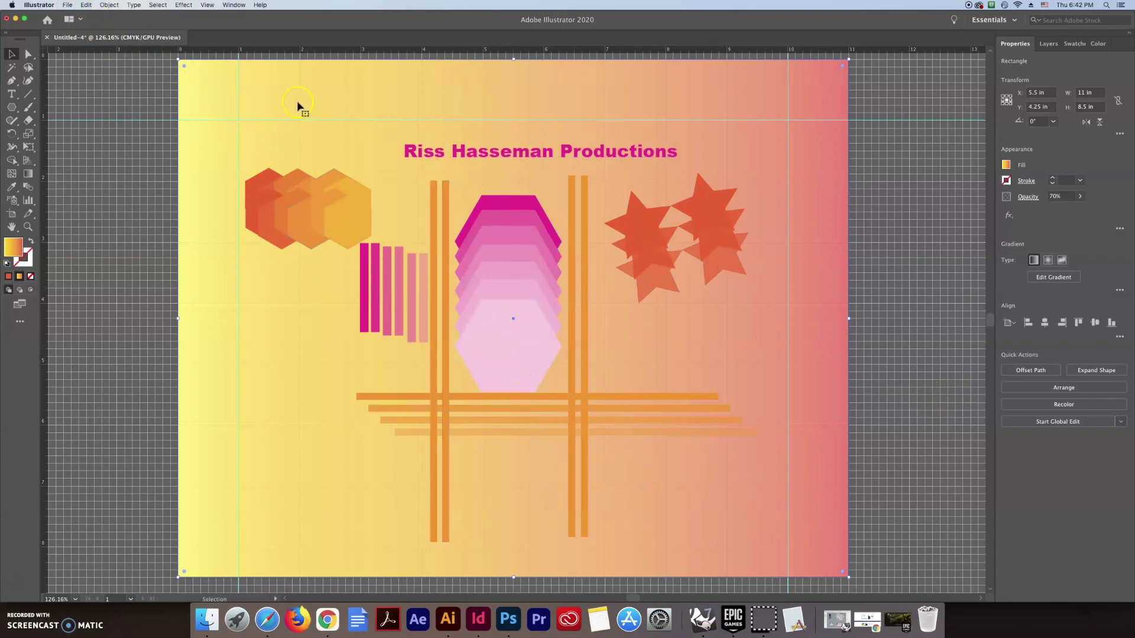
key("super+shift+a")
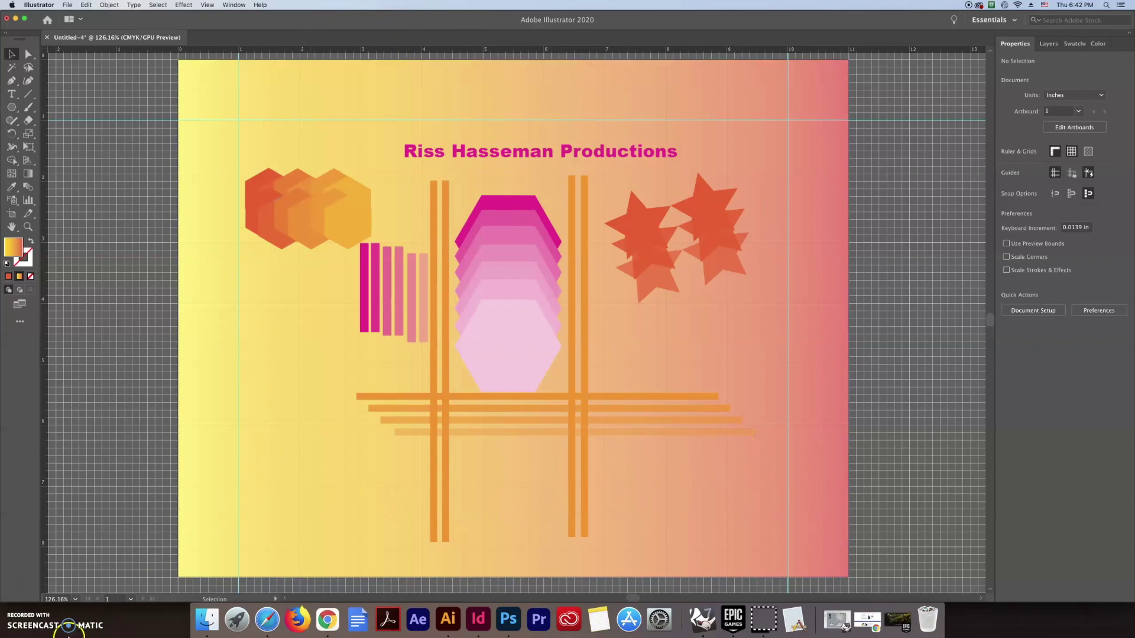
Step: Switch to Finder and place the Desktop's logo .ai file bearing the designer's name onto the artboard as a linked file
left_click(207, 630)
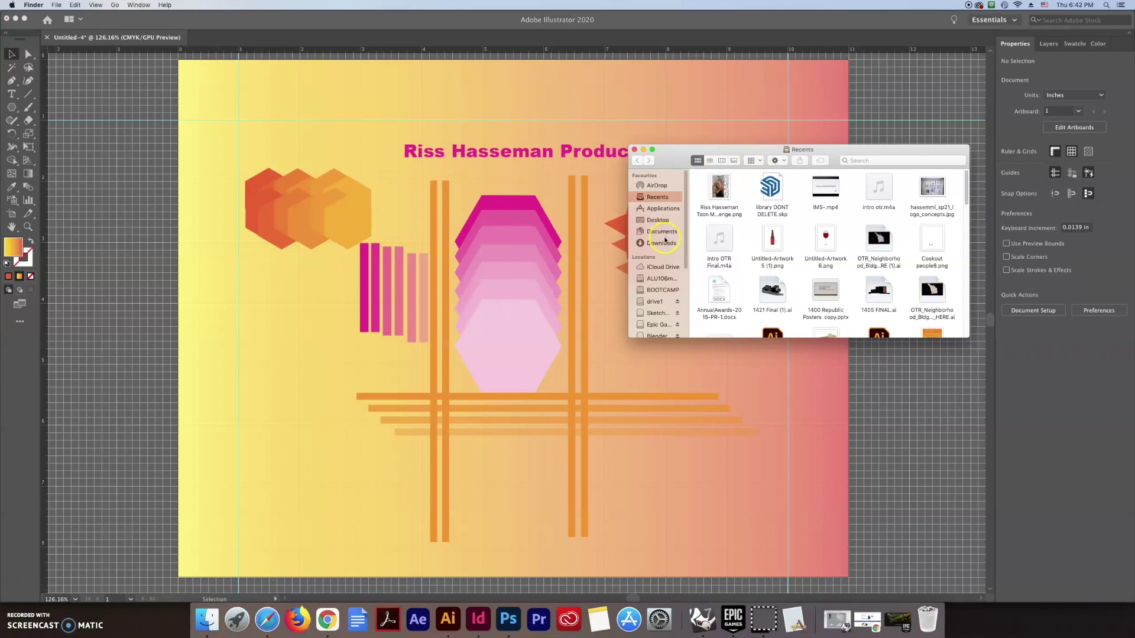
left_click(659, 220)
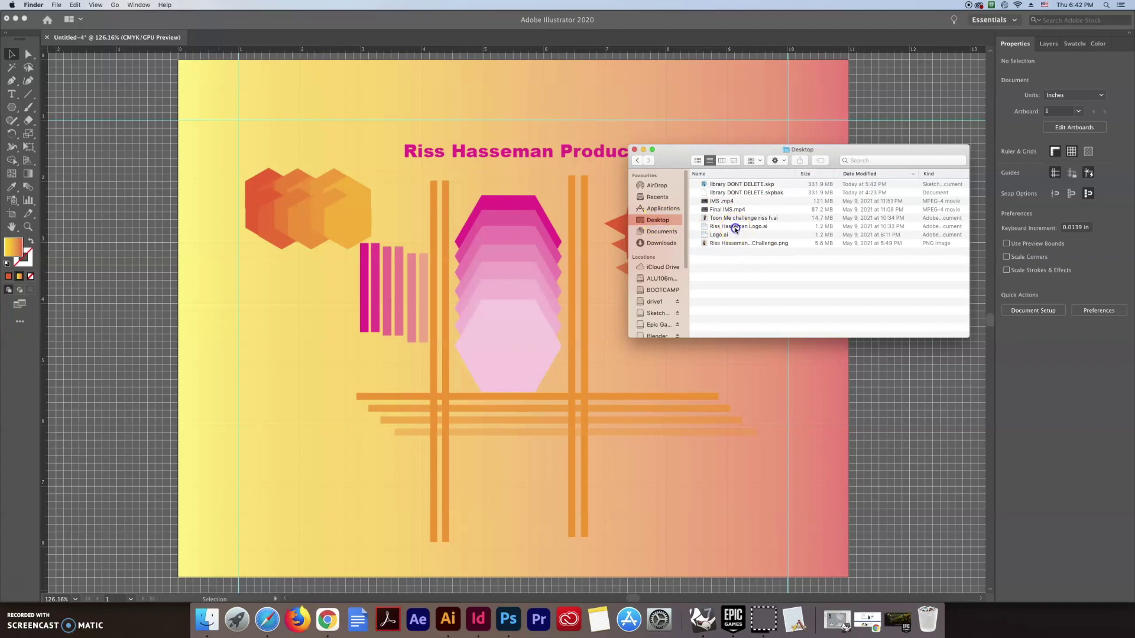
left_click(735, 226)
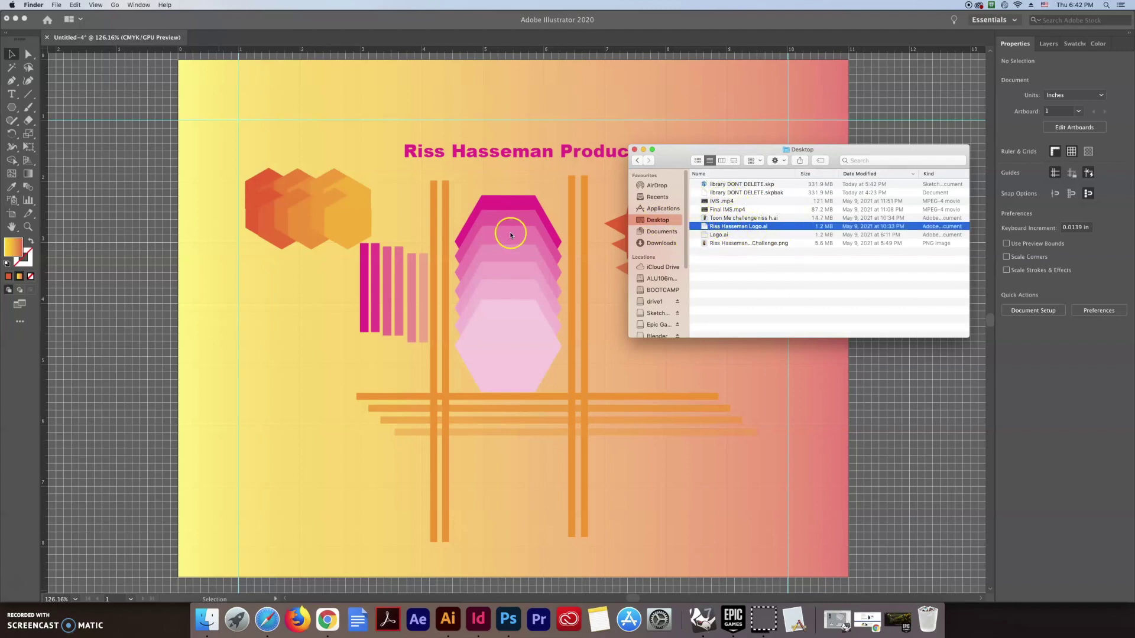
left_click_drag(726, 230, 651, 384)
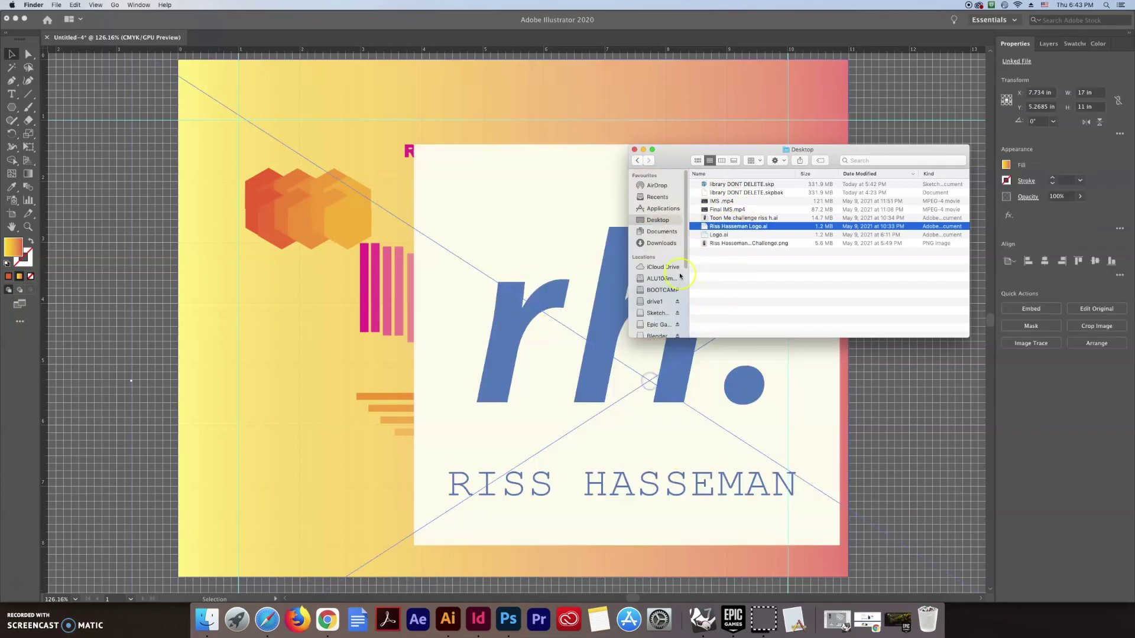
left_click(634, 150)
left_click(1038, 310)
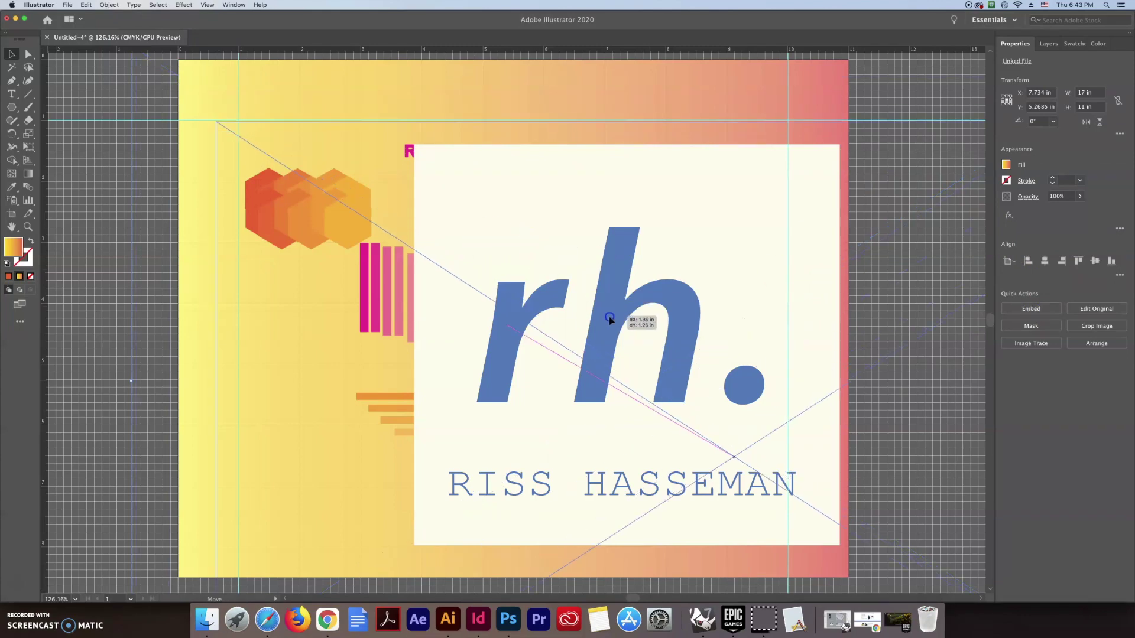
Step: Scale the placed logo down to a small square and position it near the artboard's lower-right corner, inside the right guide
left_click_drag(607, 319, 693, 395)
left_click_drag(216, 122, 662, 422)
left_click_drag(760, 464, 428, 264)
left_click_drag(351, 228, 780, 471)
left_click_drag(788, 514, 702, 493)
left_click_drag(824, 544, 765, 546)
left_click(859, 486)
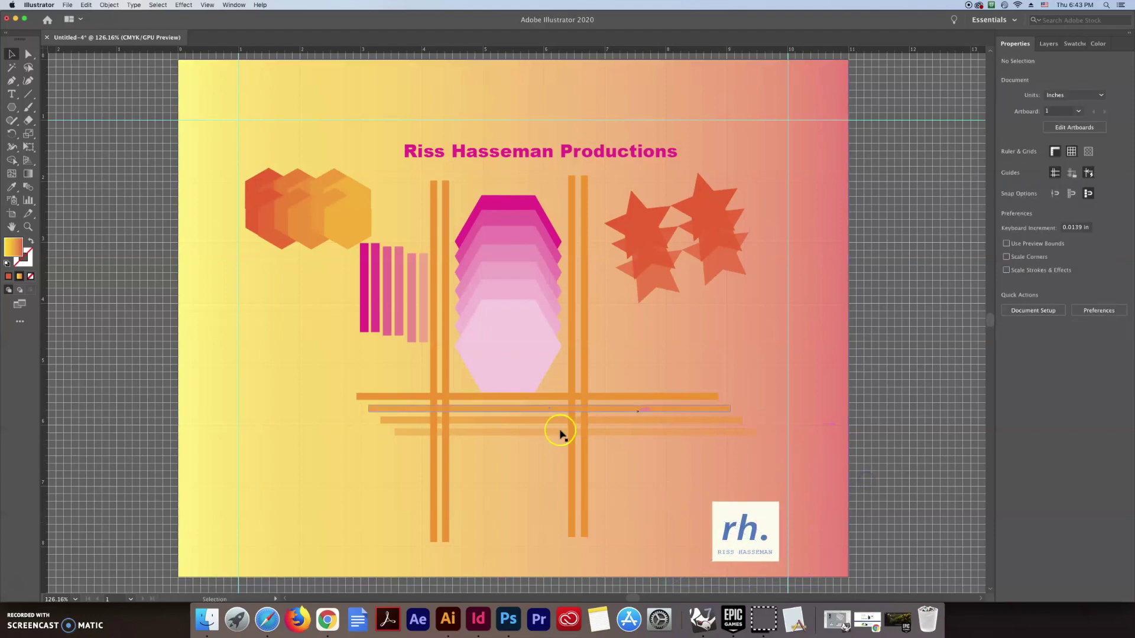